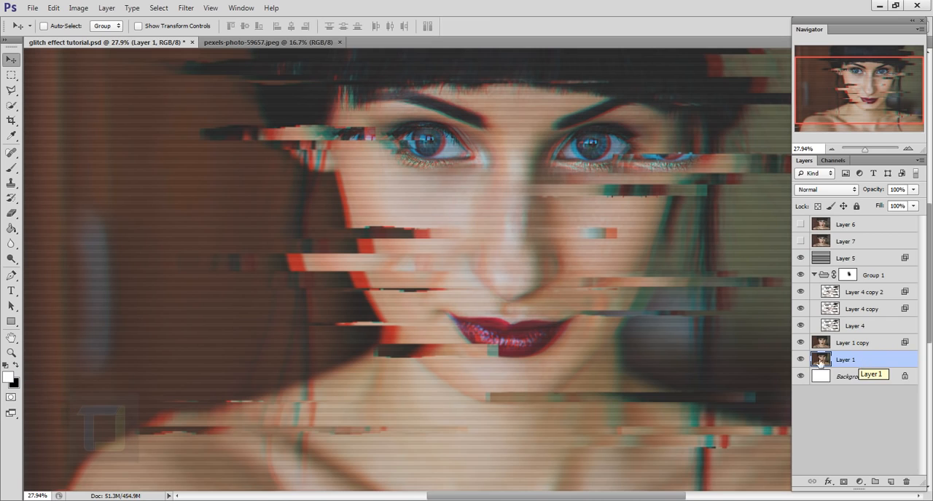
- Compare the finished glitch effect with the original photo and inspect the distorted strips across the portrait
left_click(801, 360, "alt")
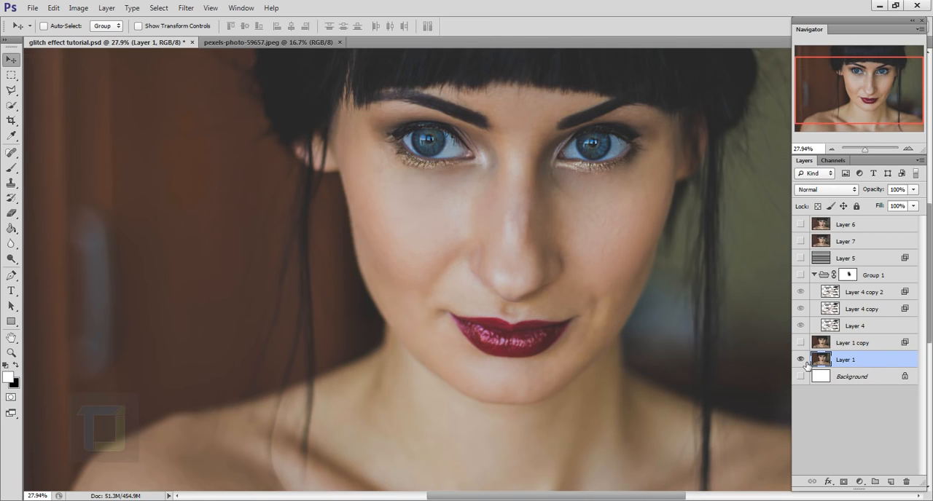
left_click(801, 360, "alt")
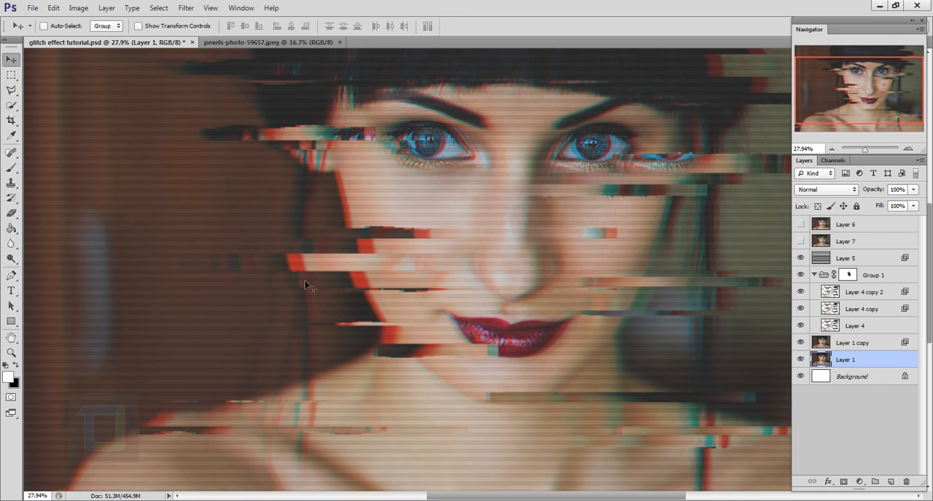
left_click_drag(125, 235, 242, 256)
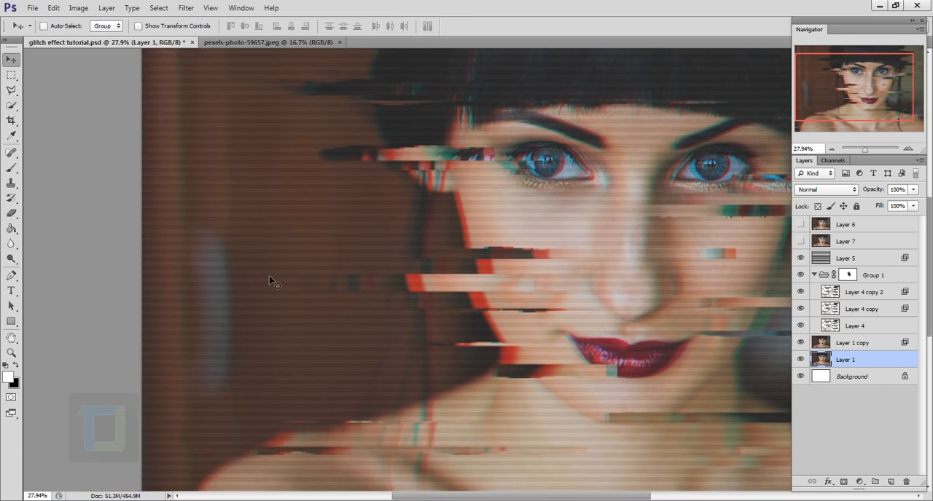
scroll(287, 287, "up", 1)
left_click_drag(326, 285, 261, 277)
scroll(259, 276, "down", 1)
left_click_drag(419, 273, 355, 266)
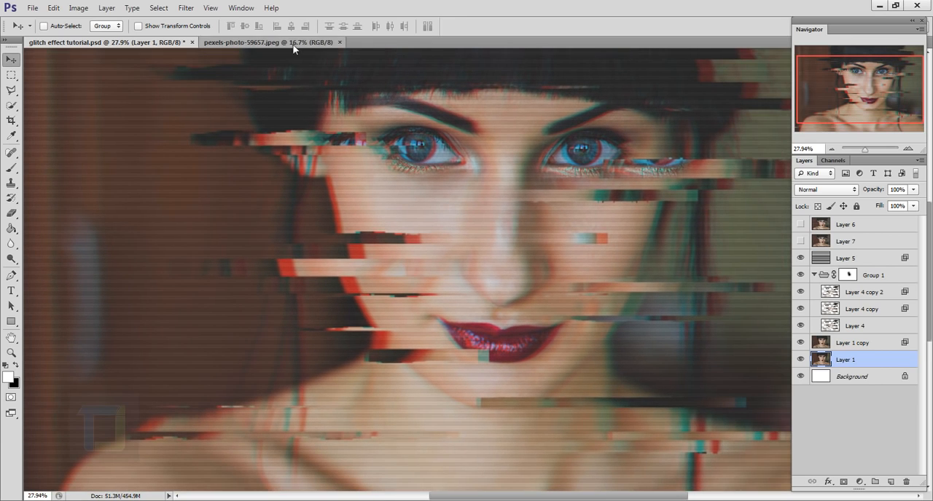
- Switch to the pexels-photo-59657.jpeg document, convert its background into a regular layer and rename it "model"
left_click(270, 42)
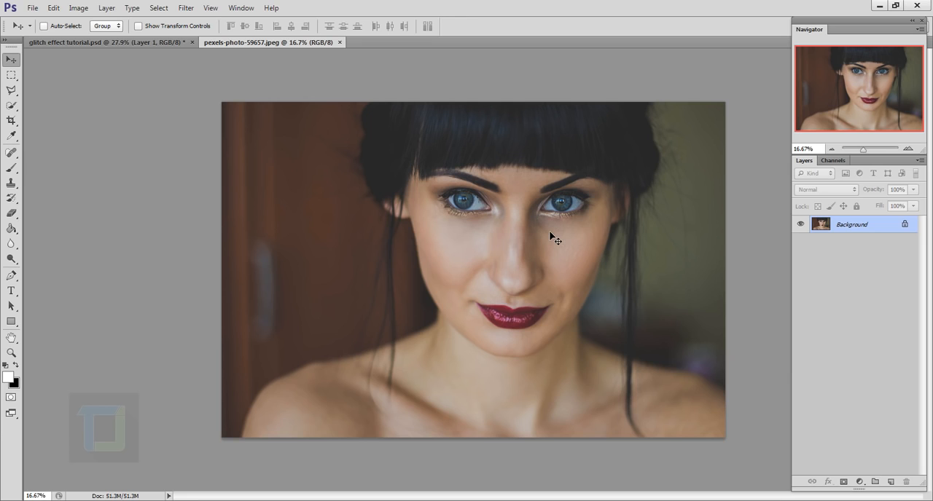
double_click(892, 233)
left_click(580, 168)
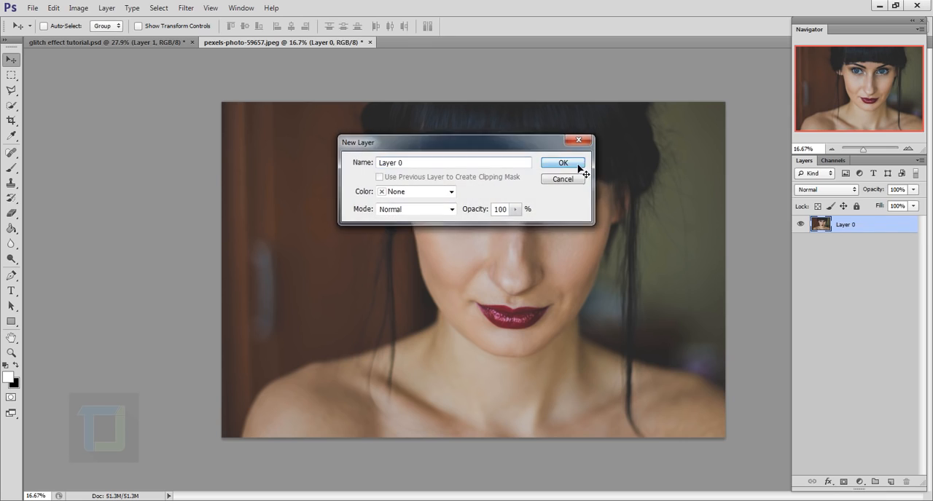
double_click(854, 230)
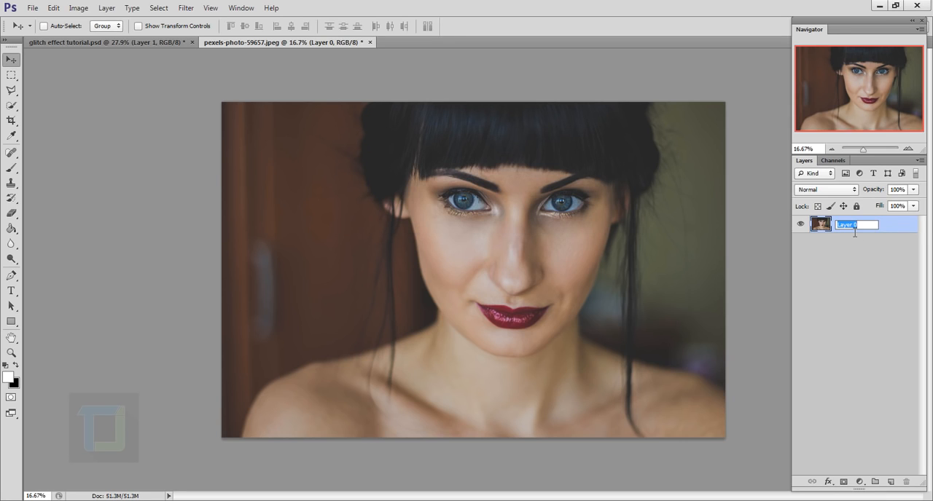
type("model")
key("Return")
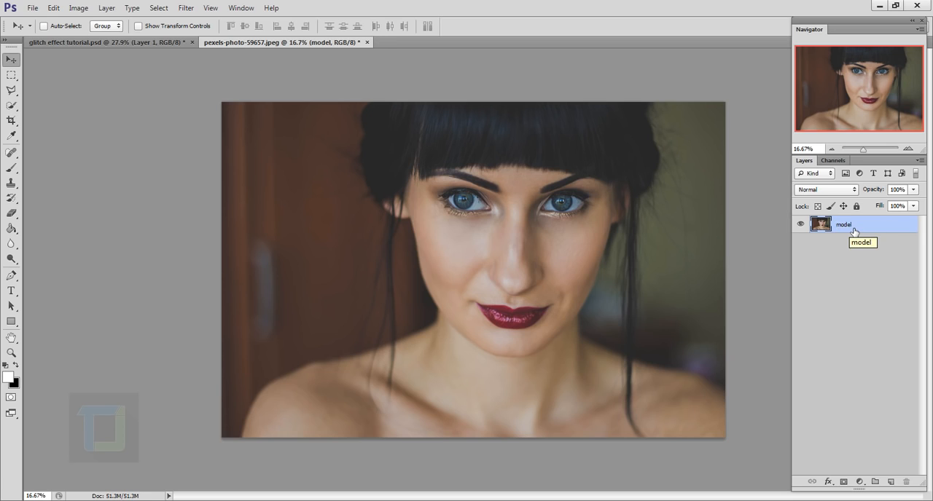
- Add a new layer beneath the model layer, fill it with white, and reselect the visible model layer
left_click(890, 482)
left_click_drag(868, 228, 860, 253)
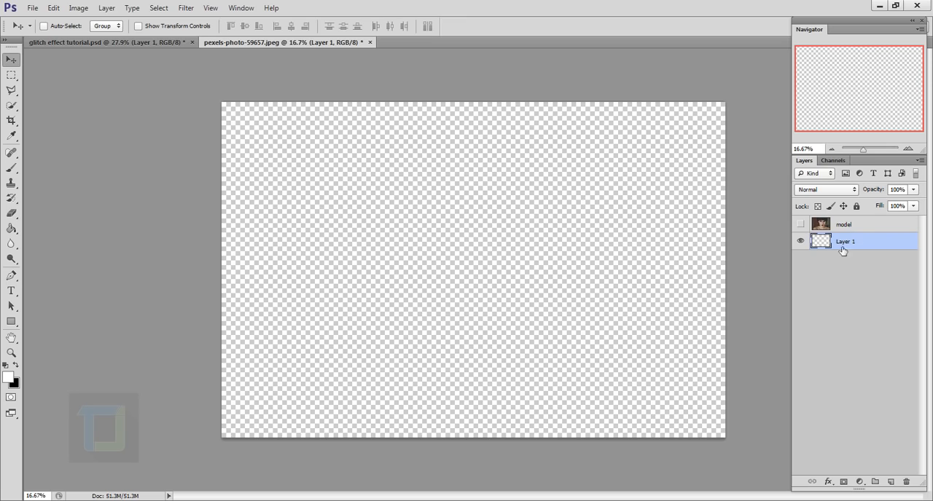
left_click(11, 230)
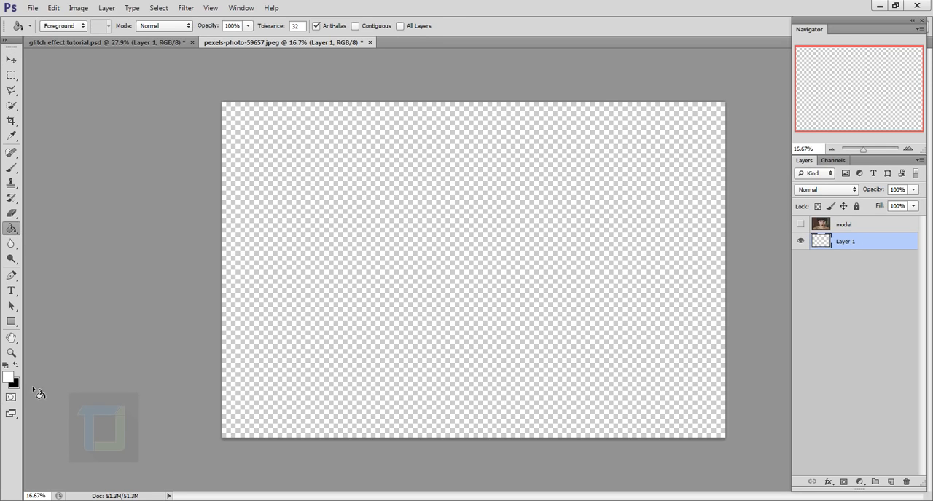
left_click(458, 287)
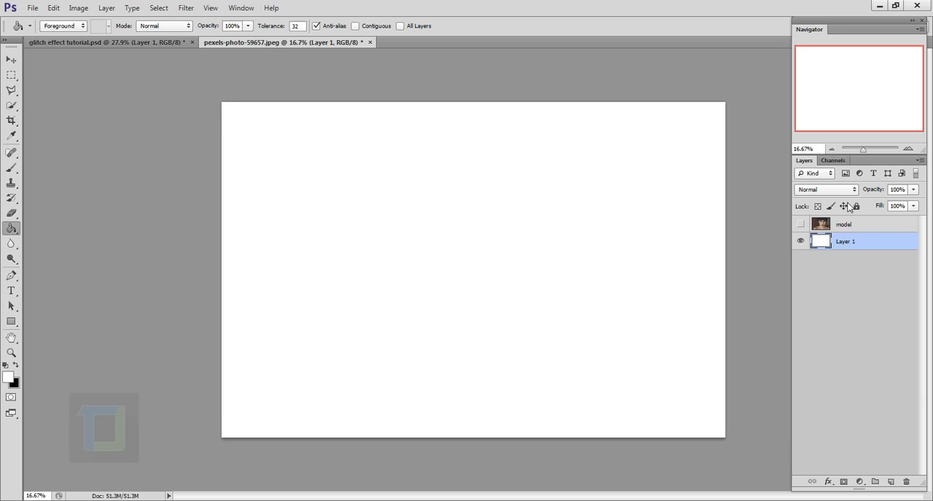
left_click(801, 225)
left_click(868, 228)
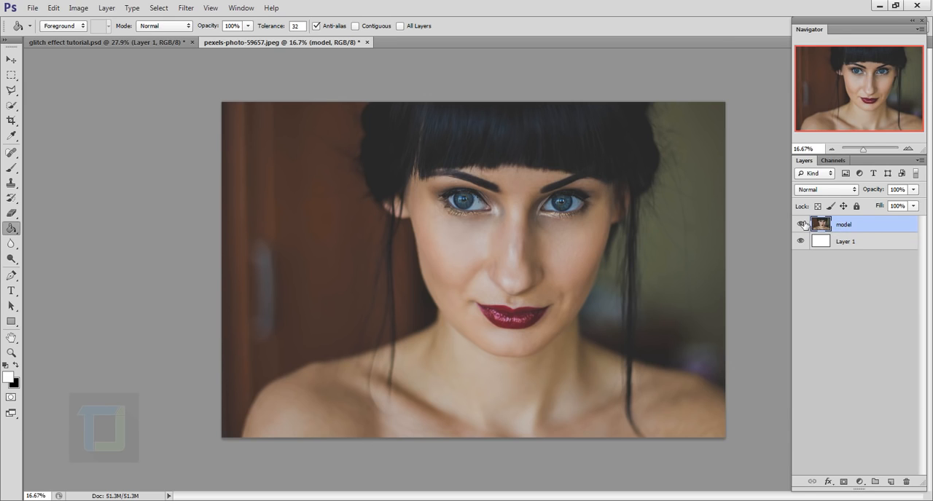
left_click(801, 225)
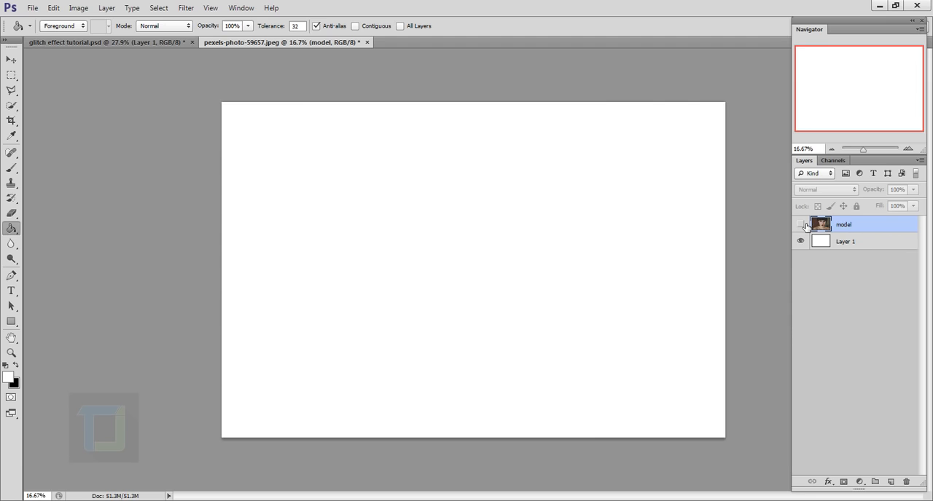
left_click(804, 225)
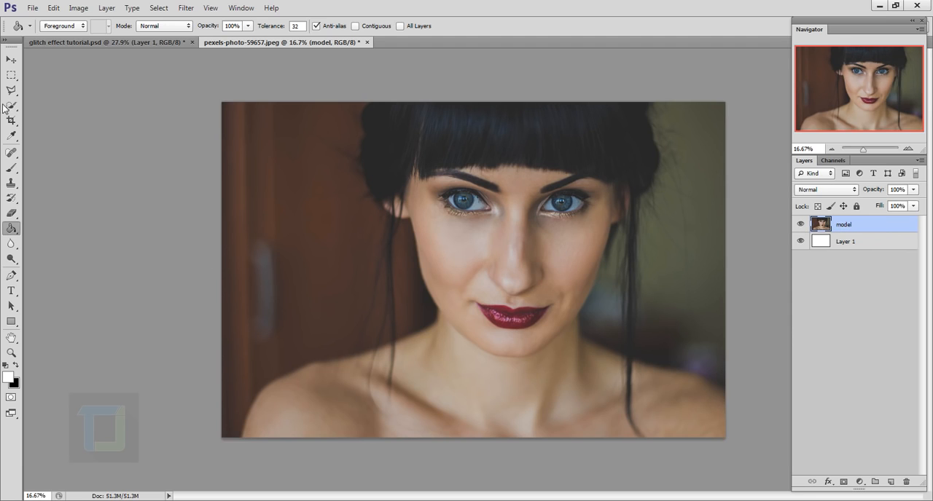
- Copy a rectangular marquee strip spanning the hair, cheek and nose to a new layer, and hide the model layer
left_click(11, 76)
right_click(11, 80)
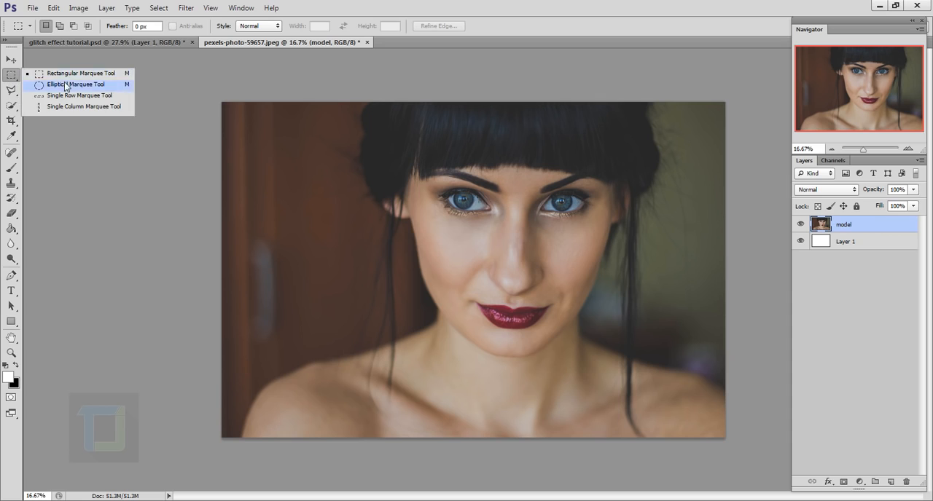
left_click(51, 77)
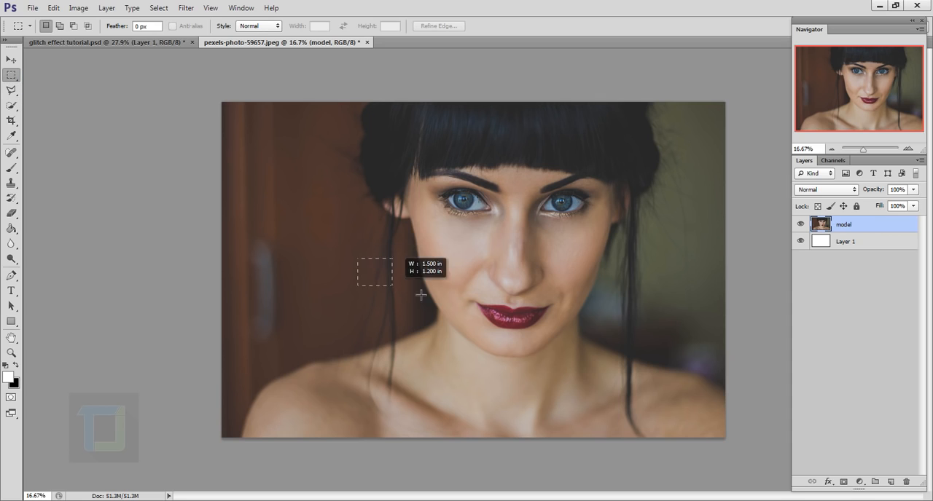
left_click_drag(479, 293, 507, 294)
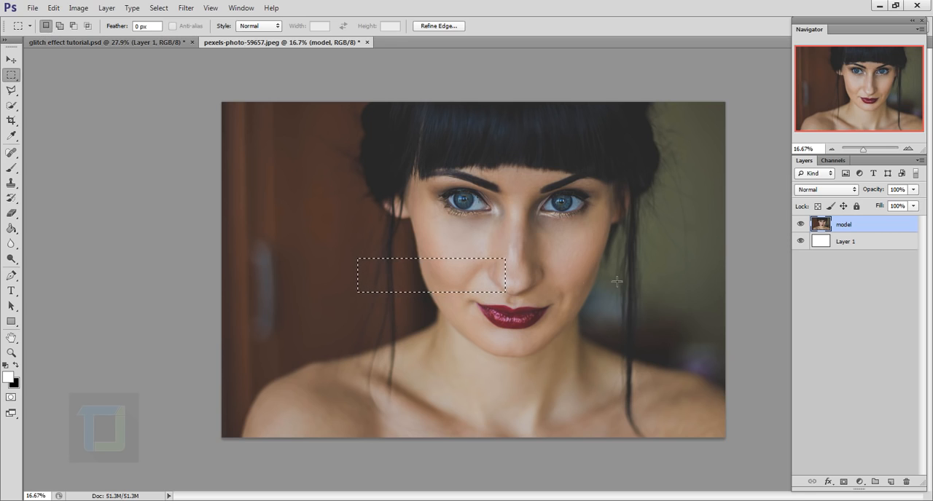
right_click(447, 282)
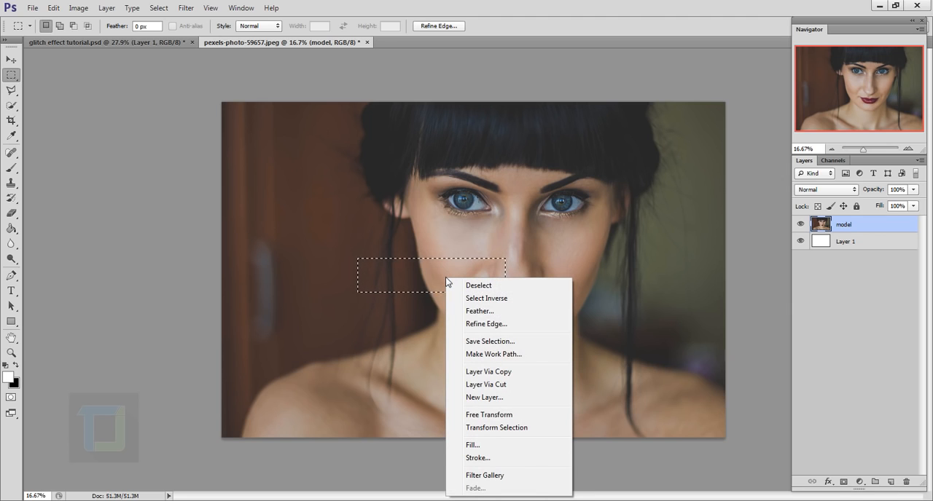
left_click(510, 371)
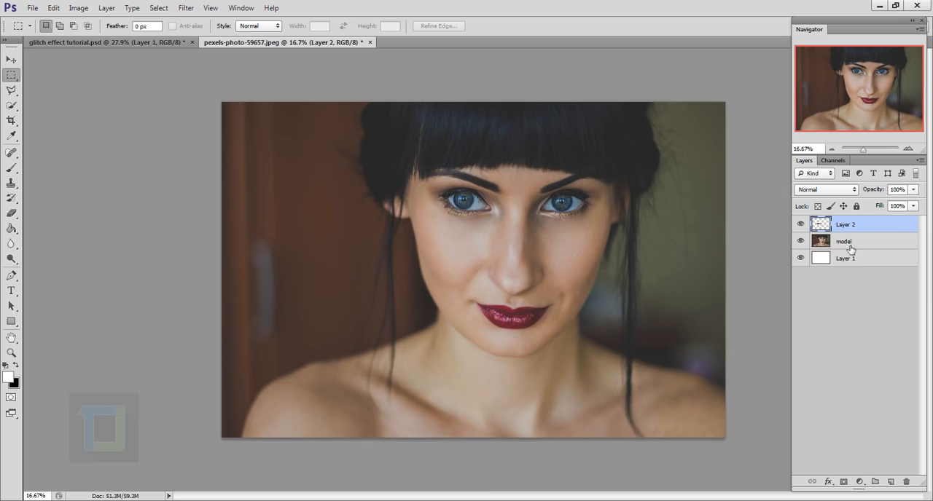
left_click(800, 241)
left_click(800, 225)
left_click(800, 224)
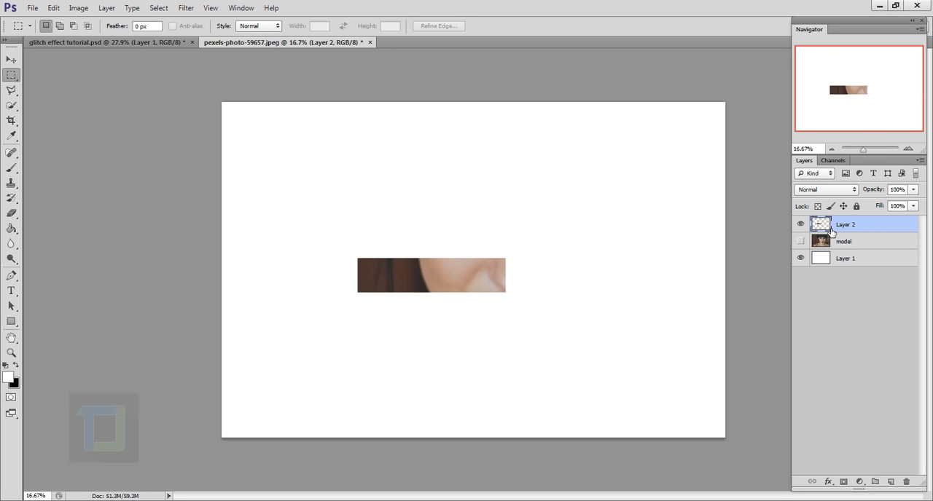
- Try Wave filter settings on the copied strip: 2 generators, Square type, wavelength 371 to 822 and amplitude 421 to 857
left_click(190, 8)
mouse_move(213, 137)
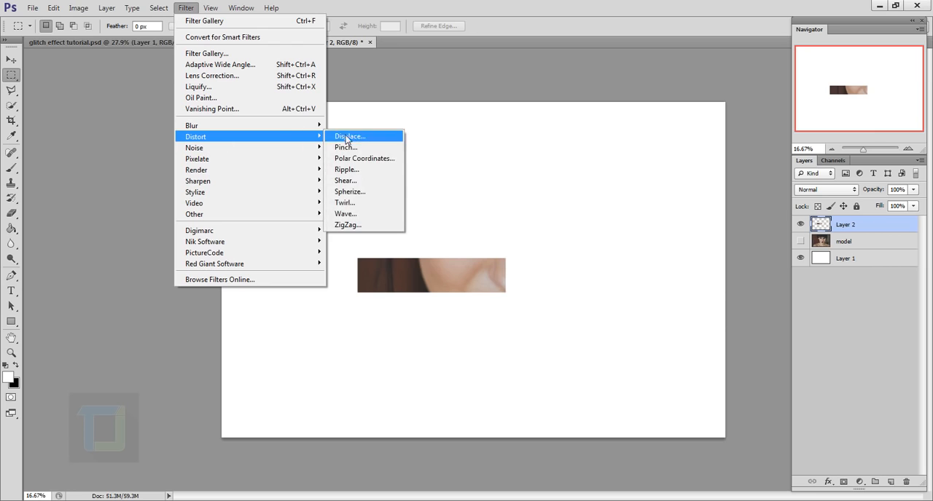
left_click(350, 214)
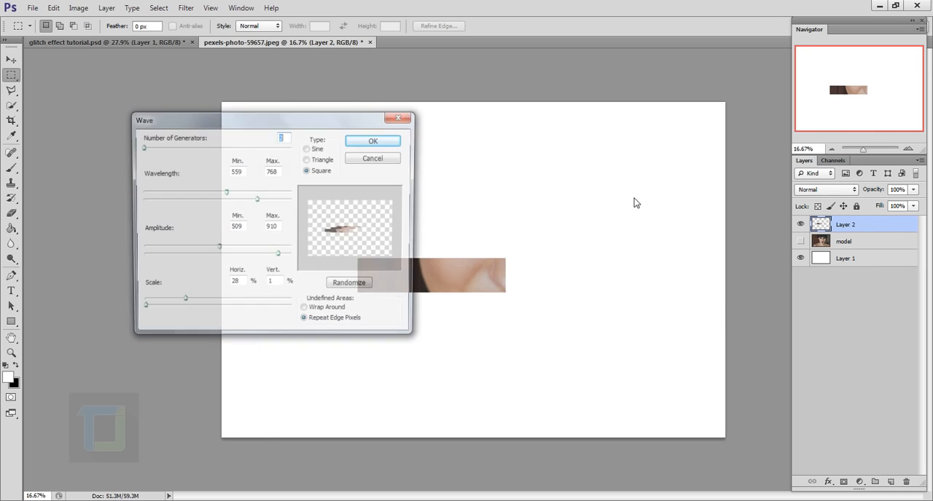
left_click_drag(298, 129, 213, 136)
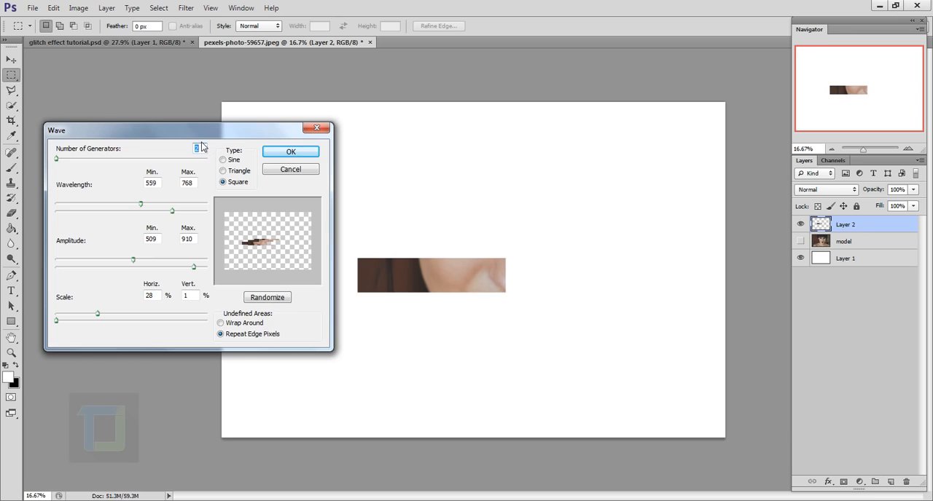
left_click_drag(58, 159, 56, 159)
type("2")
left_click_drag(172, 212, 135, 219)
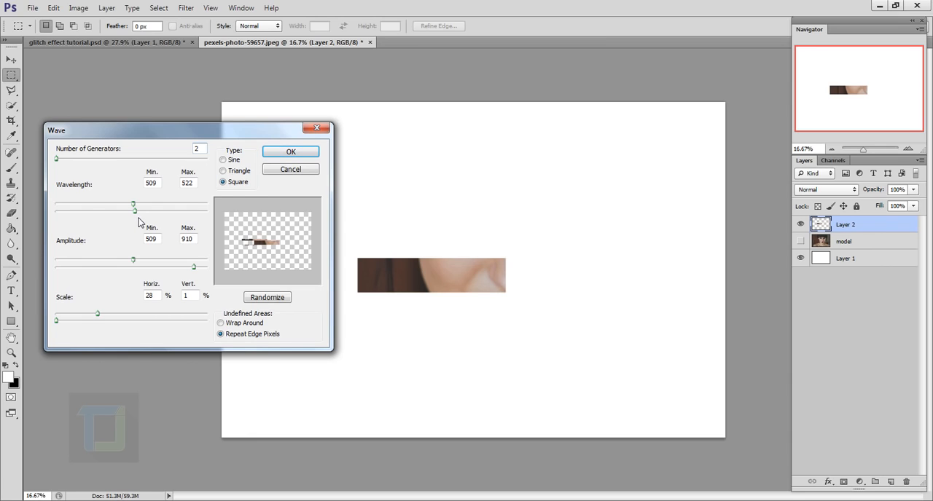
left_click_drag(135, 211, 184, 222)
mouse_move(129, 206)
left_mouse_down()
mouse_move(141, 206)
mouse_move(113, 209)
left_mouse_up()
left_click_drag(194, 267, 114, 271)
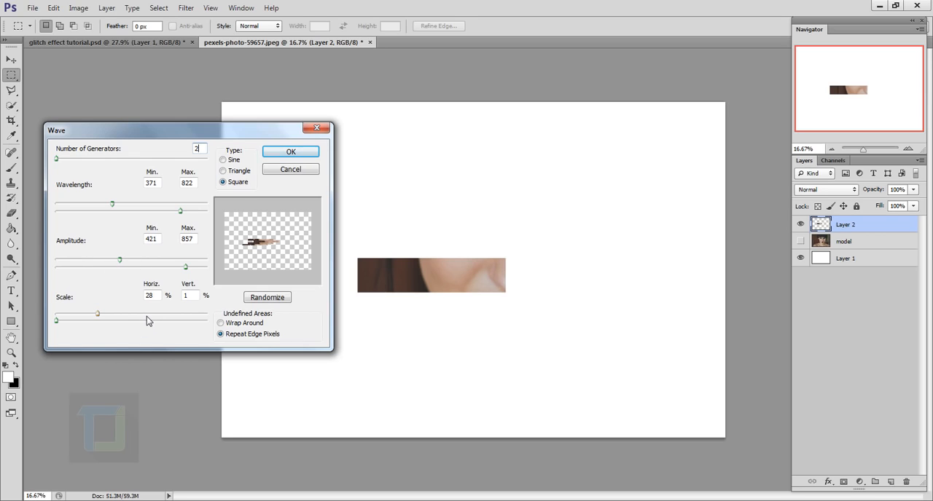
double_click(183, 297)
- Adjust the Wave scale, test the distorted strip against the model layer, and undo the filter
left_click_drag(59, 321, 86, 332)
left_click_drag(85, 322, 51, 325)
mouse_move(115, 316)
left_mouse_down()
mouse_move(155, 319)
mouse_move(82, 316)
mouse_move(102, 315)
left_mouse_up()
left_click(283, 154)
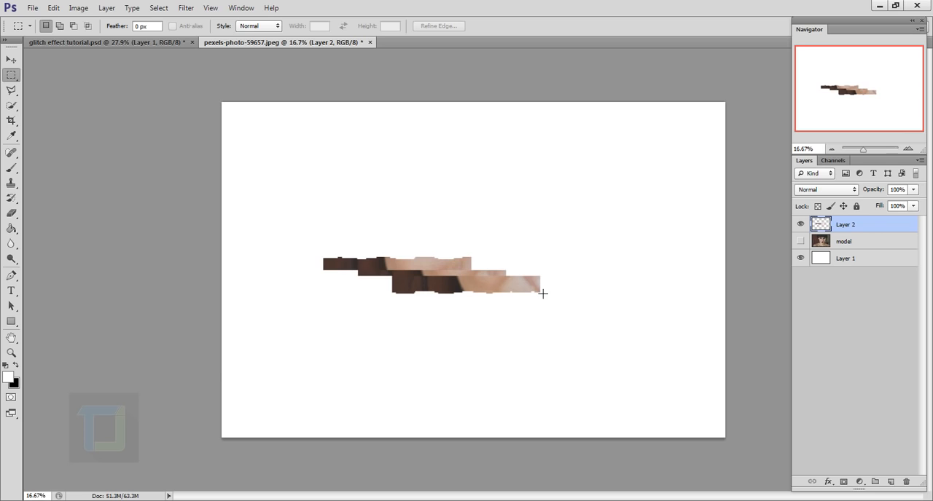
left_click(800, 241)
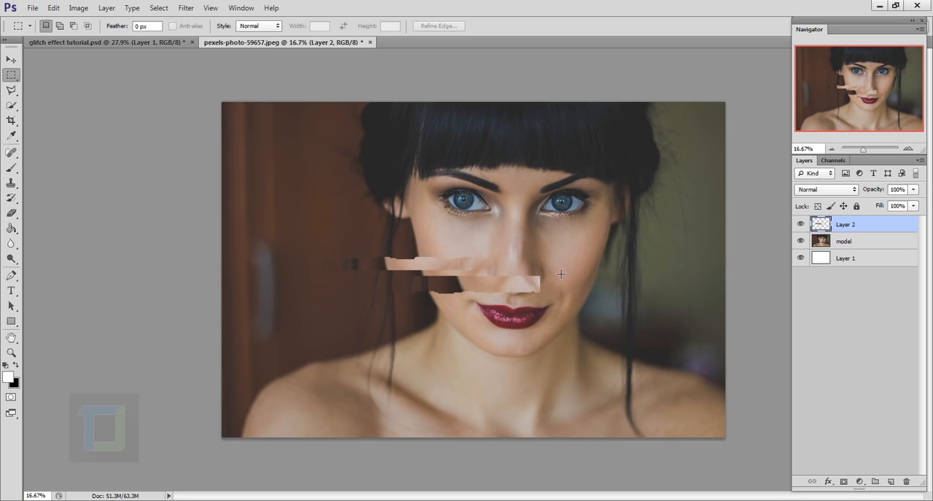
key("ctrl+z")
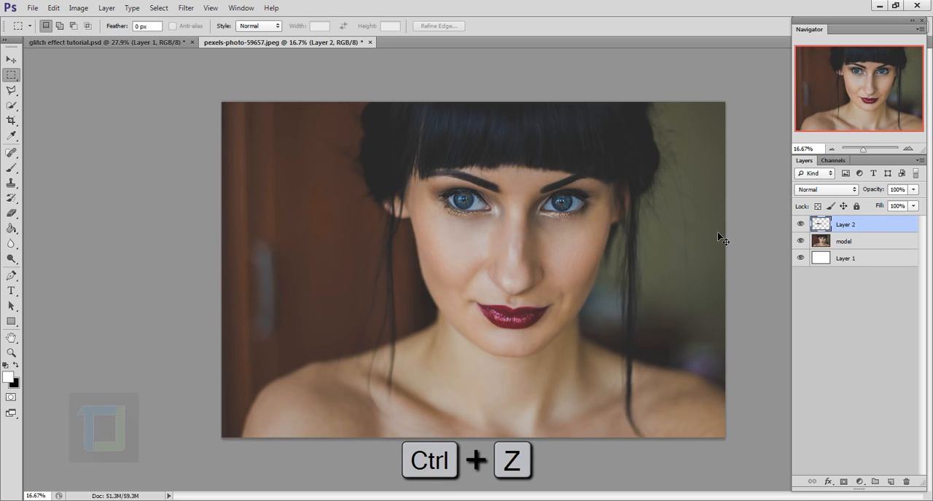
left_click(800, 241)
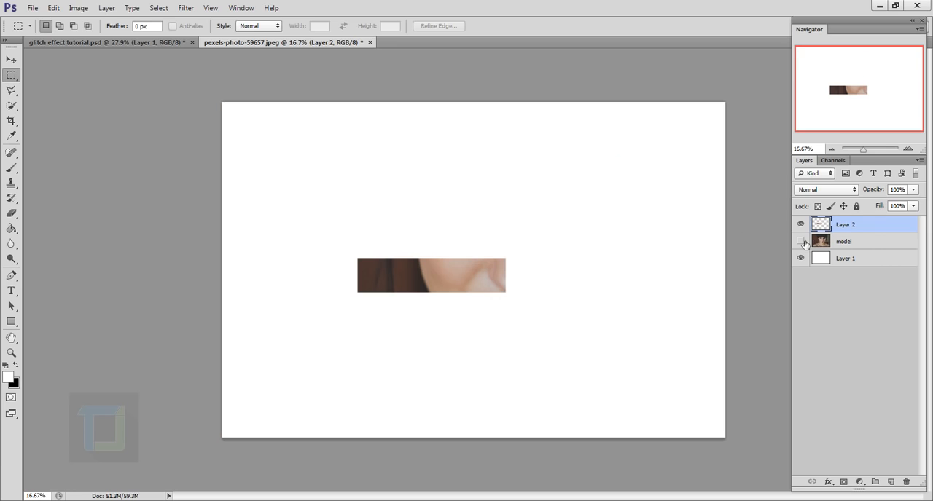
- Try two more Wave distortions on the isolated strip with changed wavelength settings, undoing each one
left_click(186, 8)
mouse_move(219, 138)
left_click(396, 213)
left_click_drag(114, 204, 88, 204)
left_click(295, 152)
key("ctrl+z")
left_click(186, 8)
left_click(346, 214)
left_click_drag(190, 211, 72, 204)
left_click(301, 152)
key("ctrl+z")
- Distort the strip with a Square Wave: 2 generators, wavelength 224 to 618, amplitude 351 to 833, scale 37% and 1%; show the model layer
left_click(187, 8)
left_click(345, 214)
left_click_drag(99, 314, 111, 314)
left_click_drag(120, 260, 109, 260)
left_click_drag(71, 204, 90, 206)
left_click(291, 152)
key("ctrl+z")
left_click(186, 8)
left_click(345, 214)
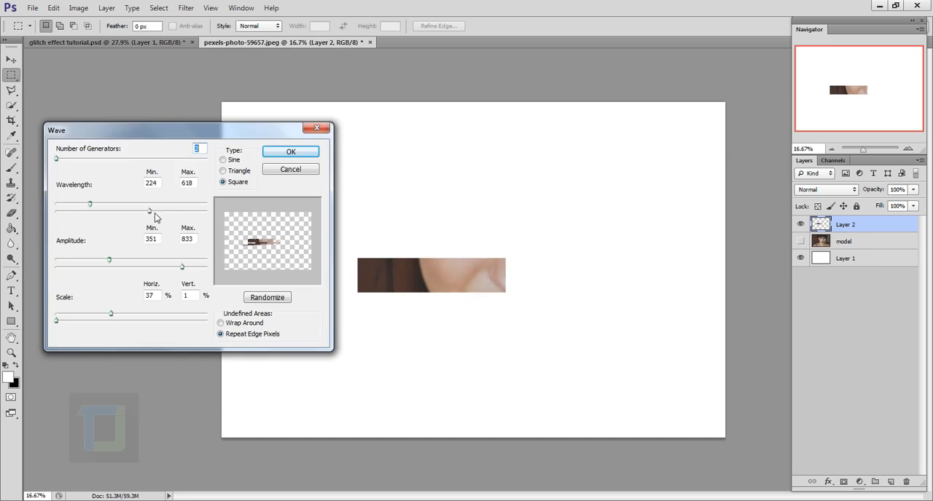
left_click(290, 152)
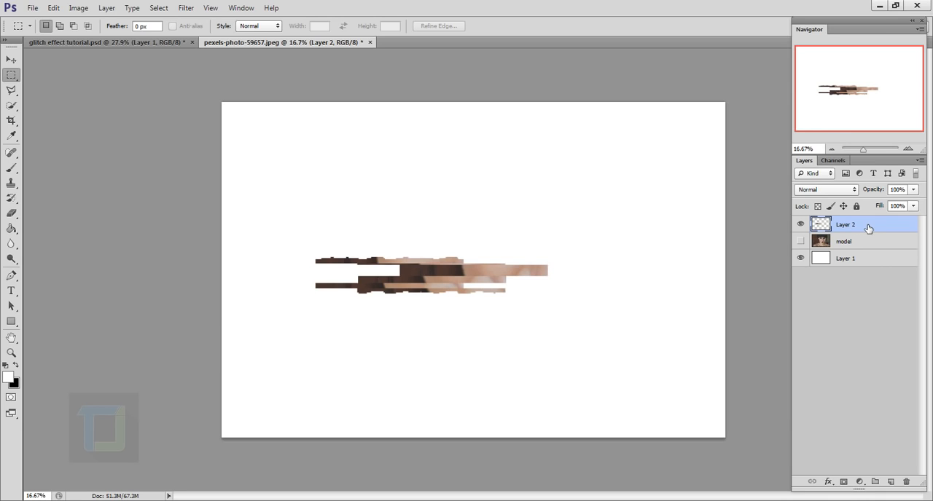
left_click(801, 241)
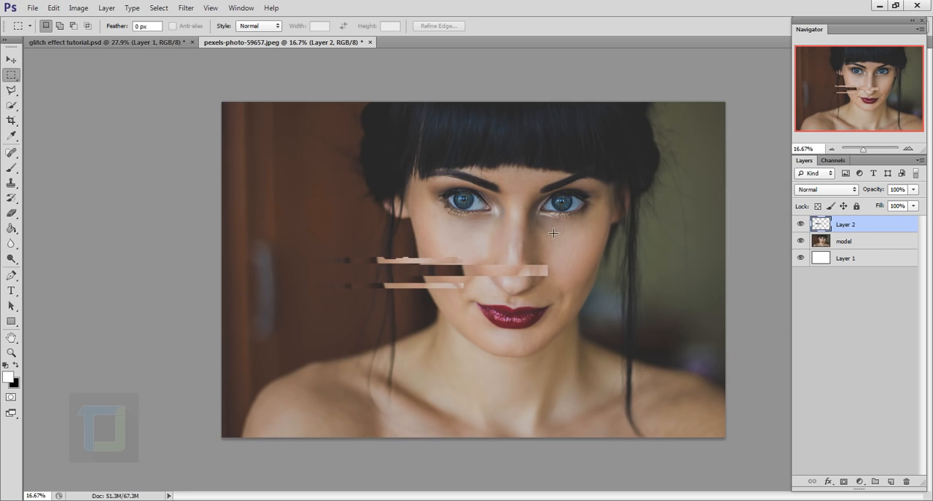
- Copy a rectangular strip below the right-hand eye from the model layer to a new layer, and hide the model layer
left_click(847, 244)
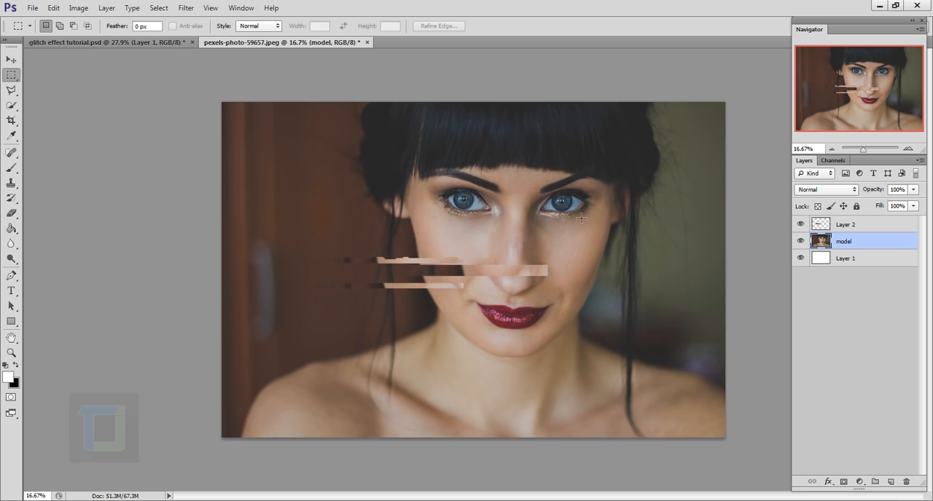
left_click_drag(568, 207, 702, 237)
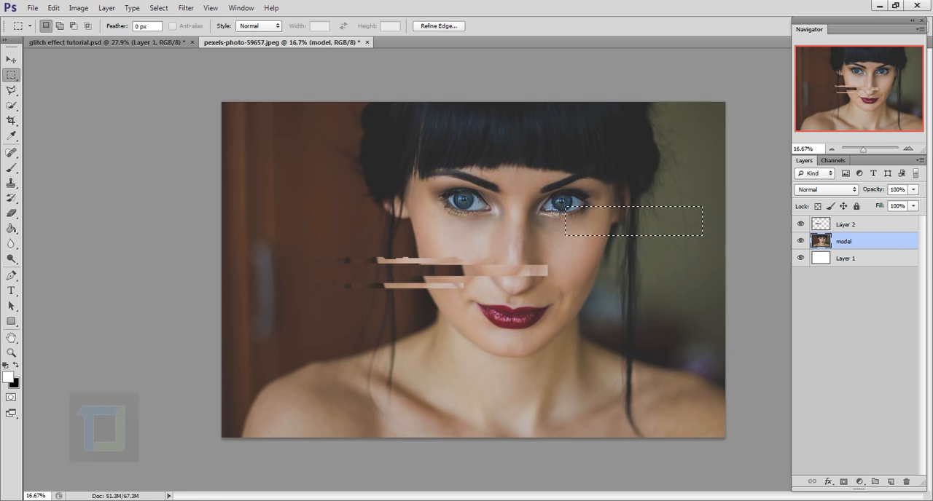
right_click(629, 224)
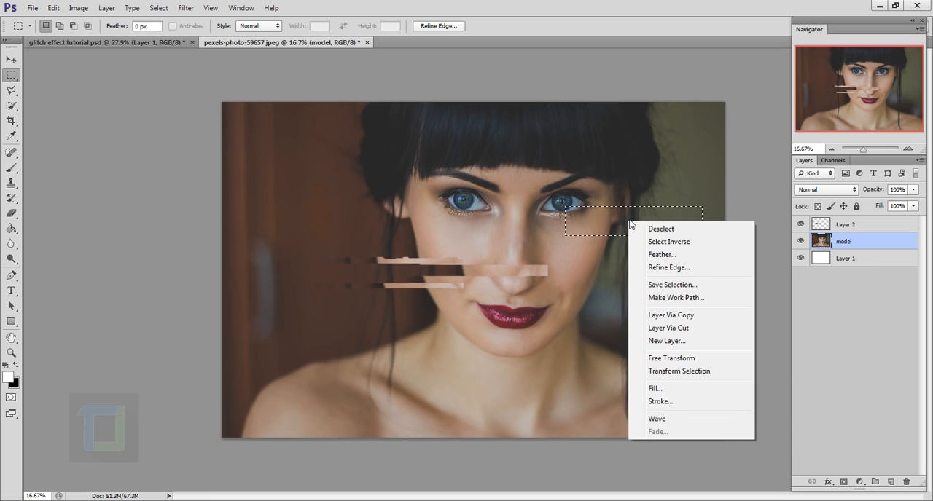
left_click(695, 318)
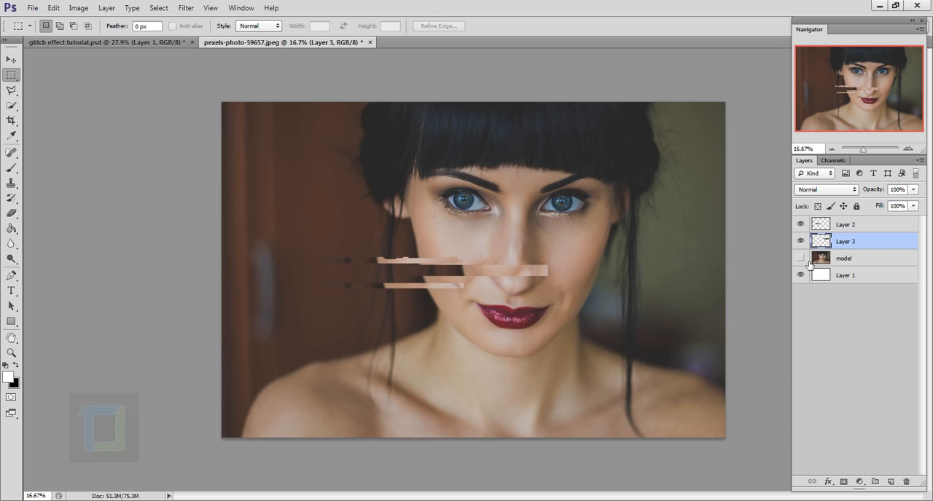
left_click(800, 258)
left_click(800, 241)
left_click(800, 241)
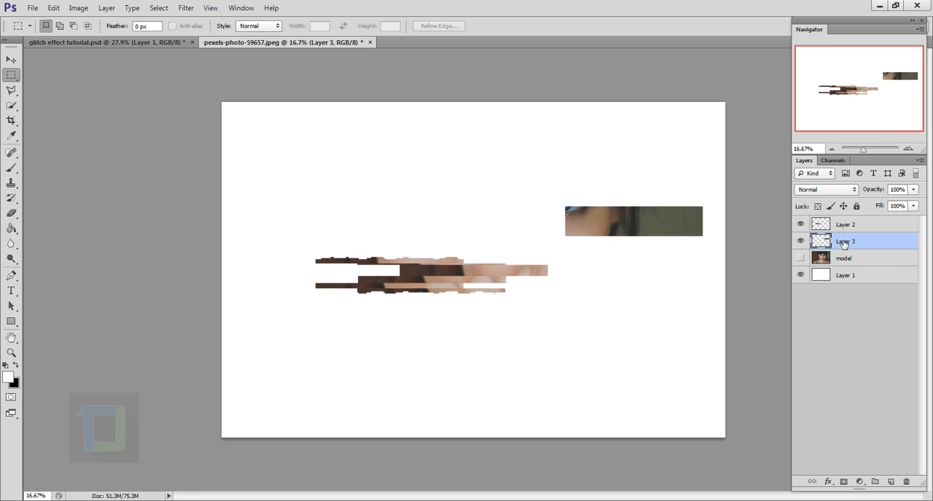
- Reapply the last Wave filter to the new eye strip and show the model layer again
left_click(186, 7)
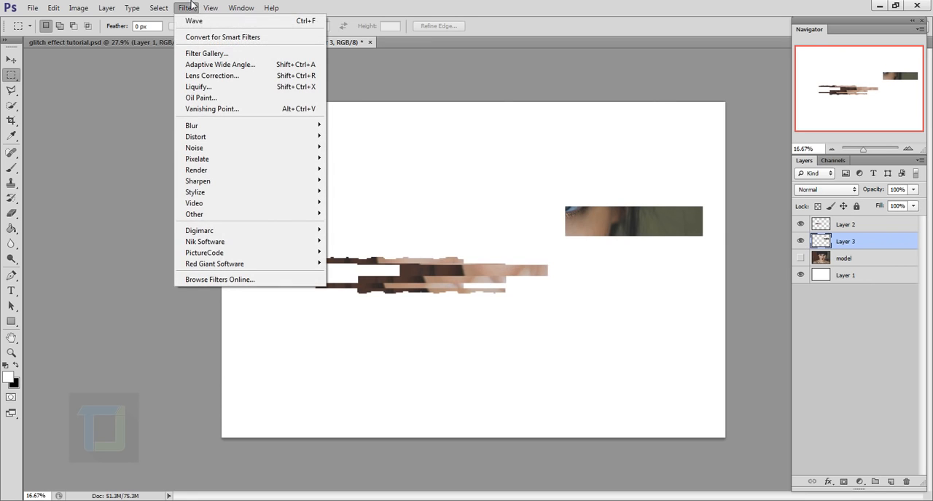
left_click(210, 27)
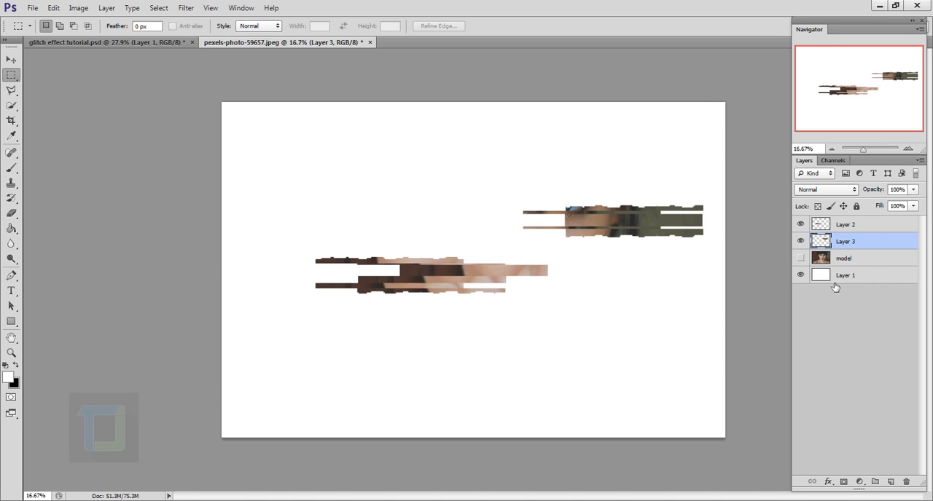
left_click(801, 258)
- Copy a model-layer strip across the left-hand eyebrow and hair to a new layer and distort it with the last Wave filter
left_click(864, 256)
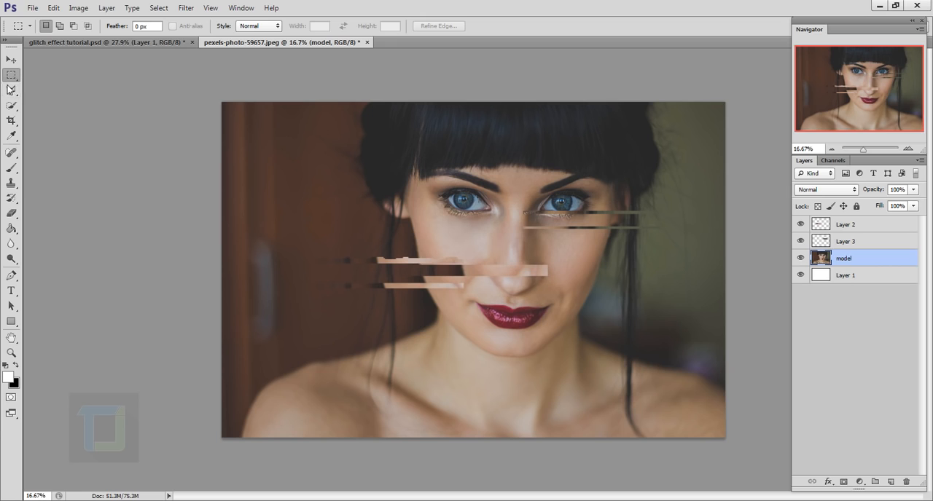
left_click_drag(309, 166, 470, 201)
right_click(366, 188)
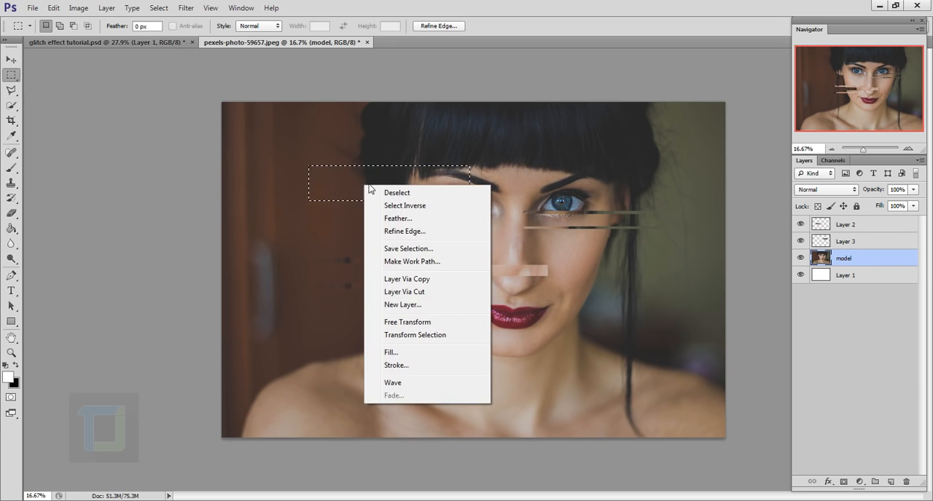
left_click(425, 283)
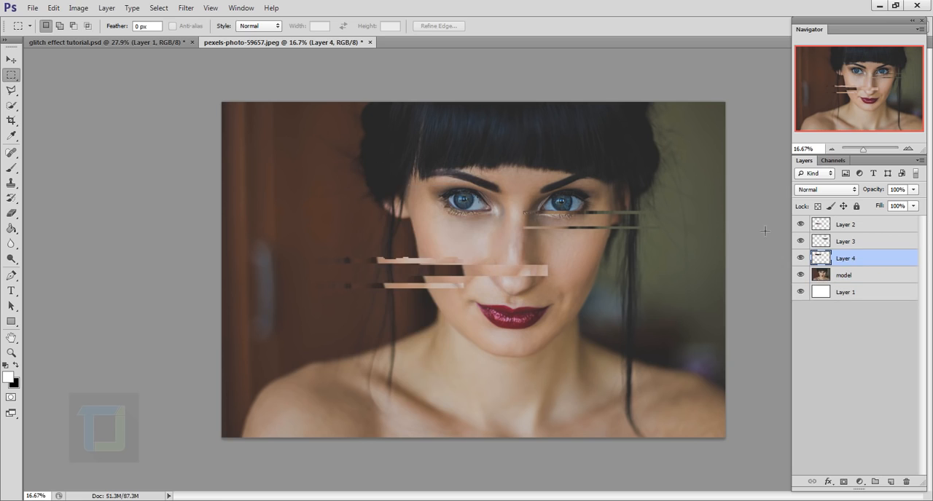
left_click(183, 8)
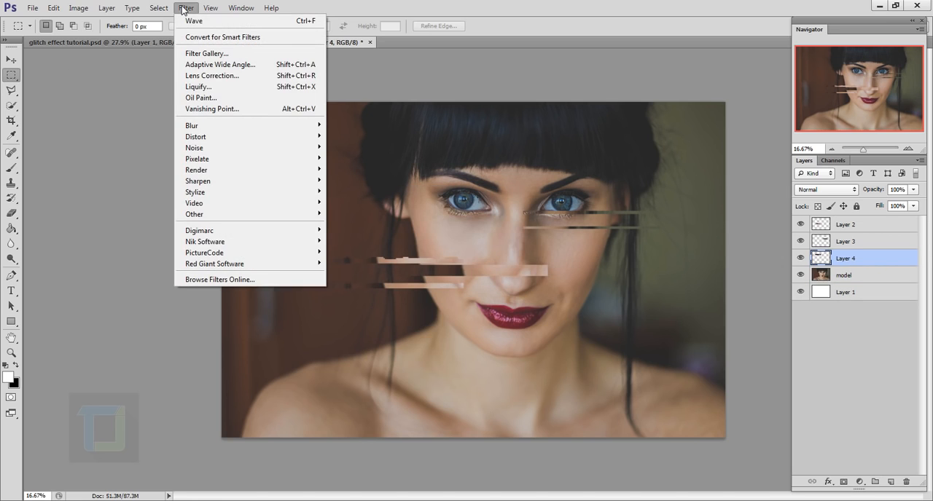
left_click(614, 2)
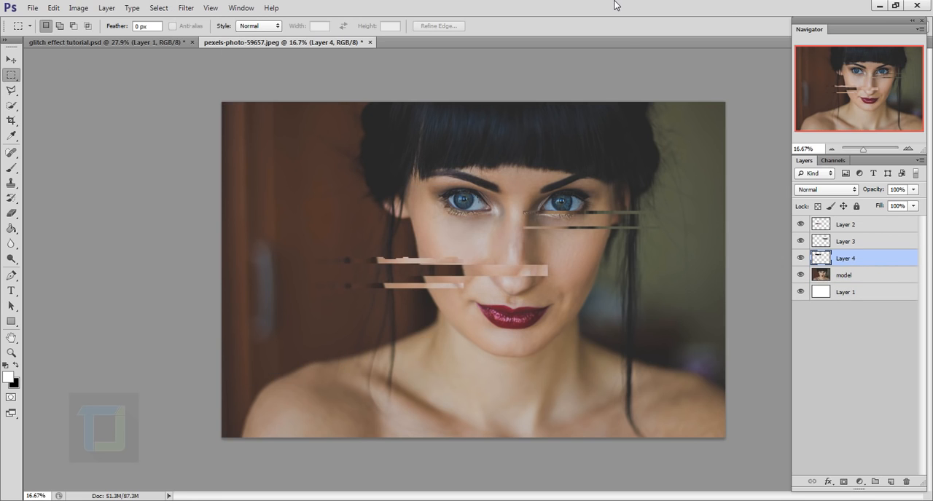
key("ctrl+f")
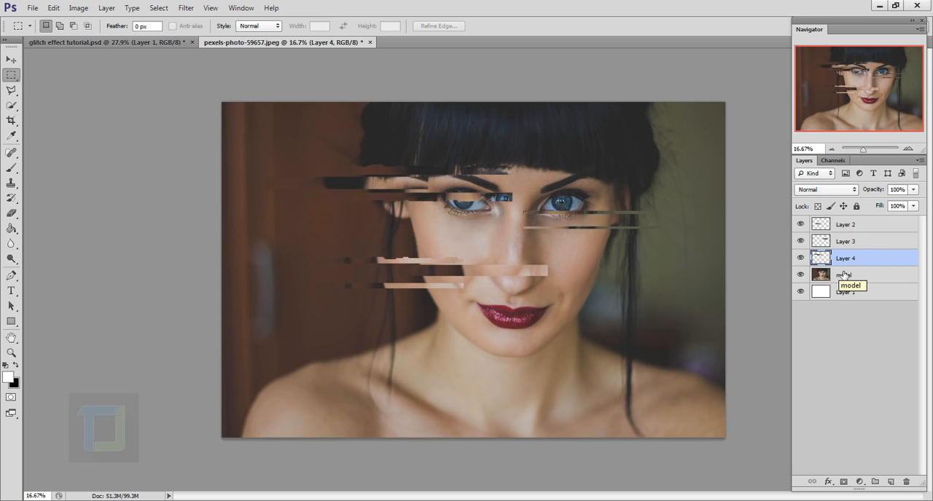
- Copy a wide strip over the left-hand shoulder from the model layer to a new layer, and hide the model layer
left_click(838, 277)
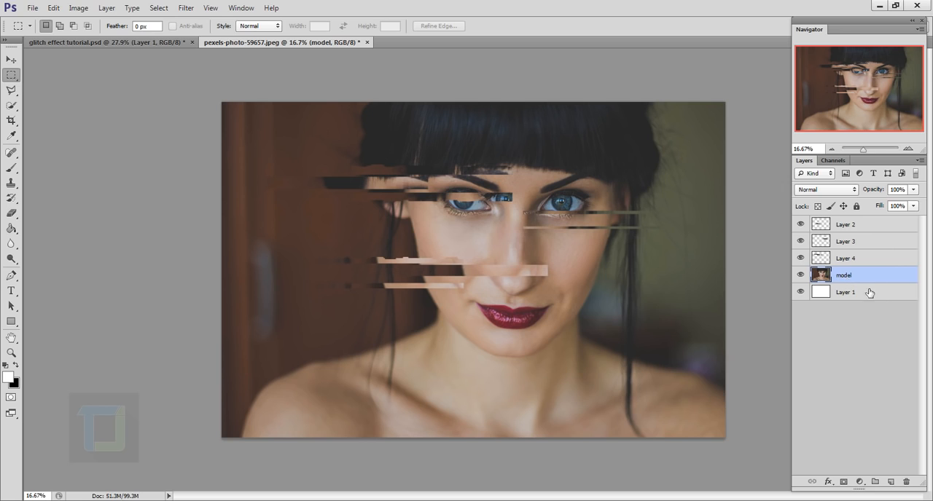
left_click_drag(252, 347, 447, 390)
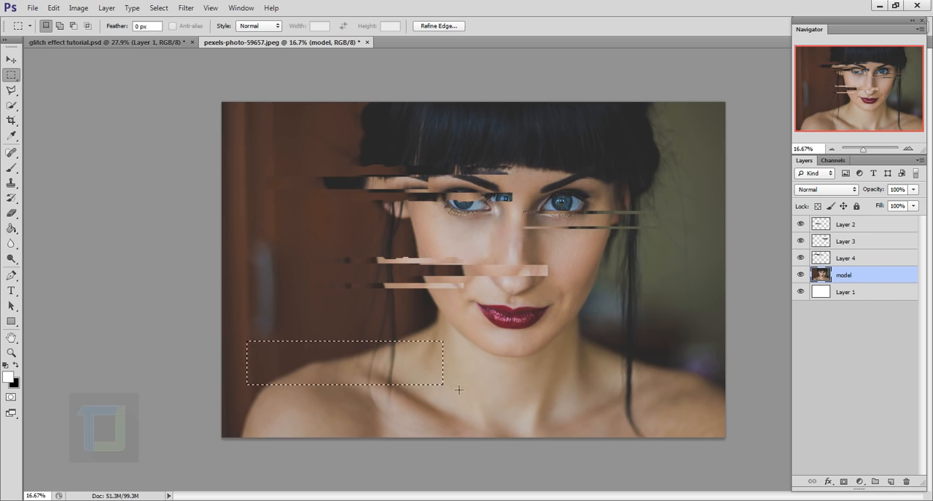
right_click(301, 370)
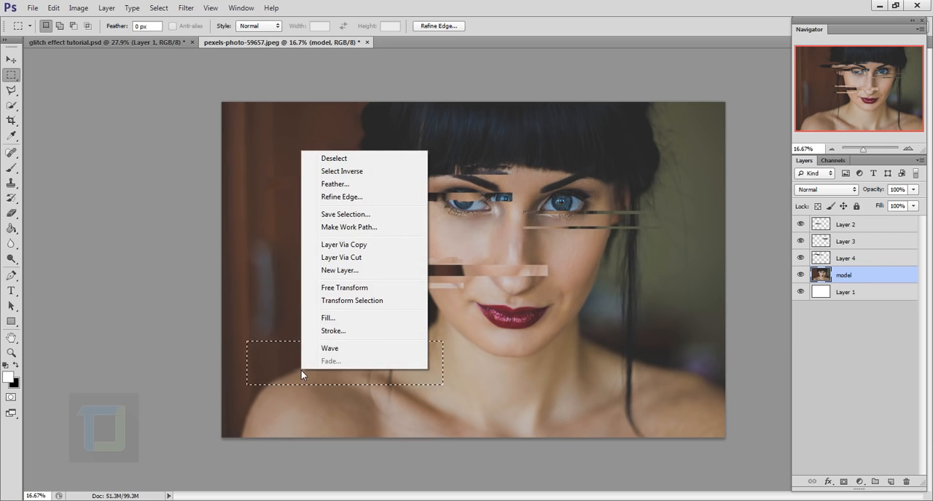
left_click(352, 245)
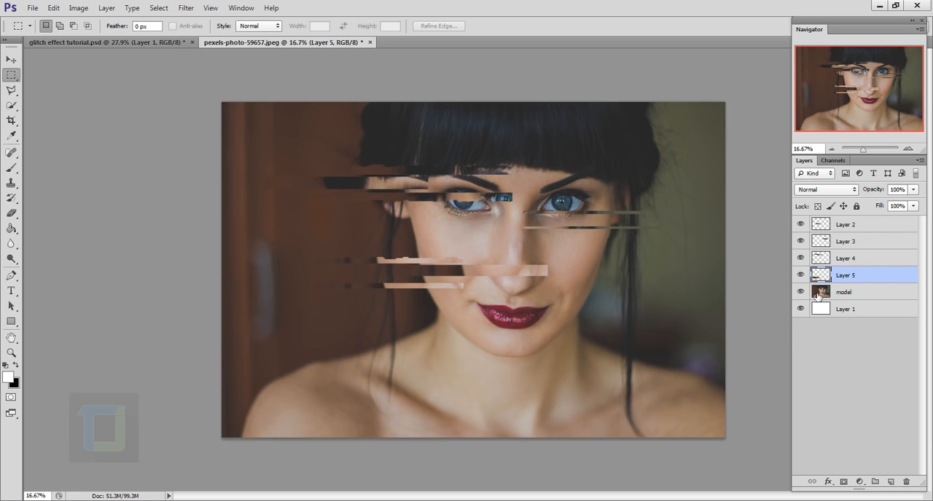
left_click(801, 292)
left_click(801, 274)
left_click(801, 275)
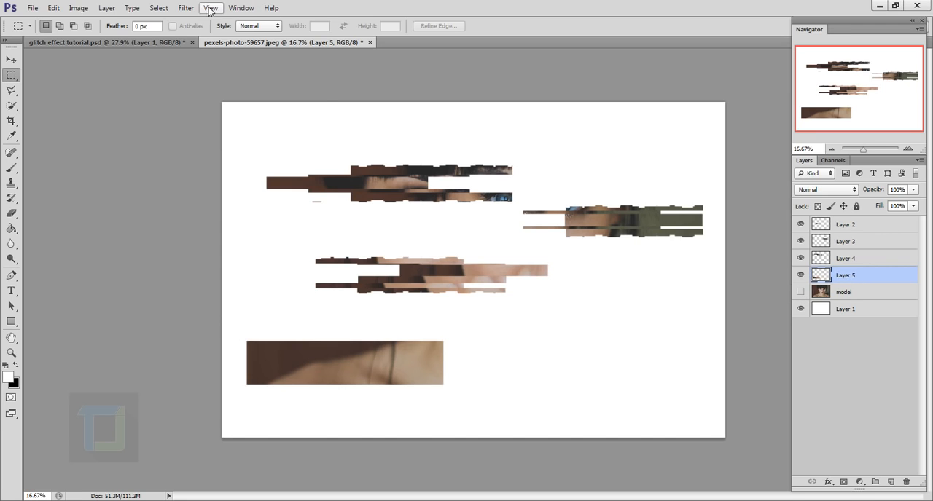
- Reapply the last Wave filter to the shoulder strip and show the model layer again
left_click(186, 8)
left_click(195, 21)
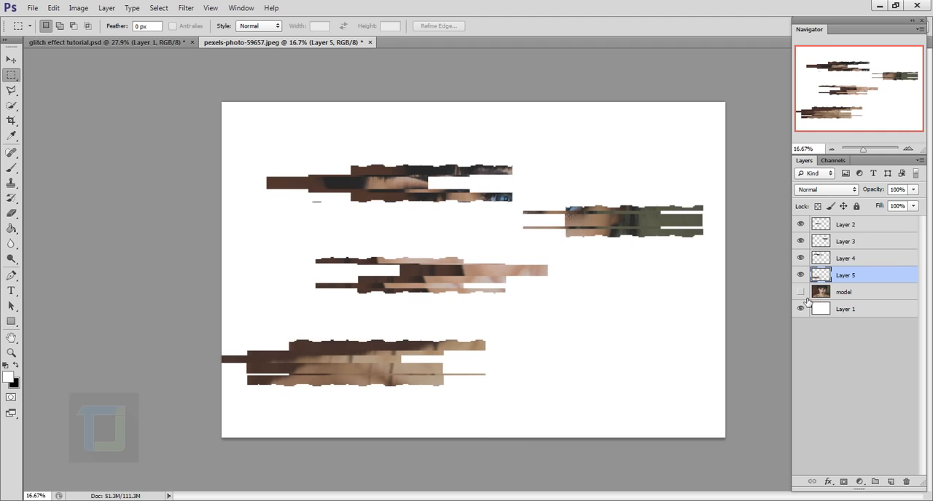
left_click(802, 293)
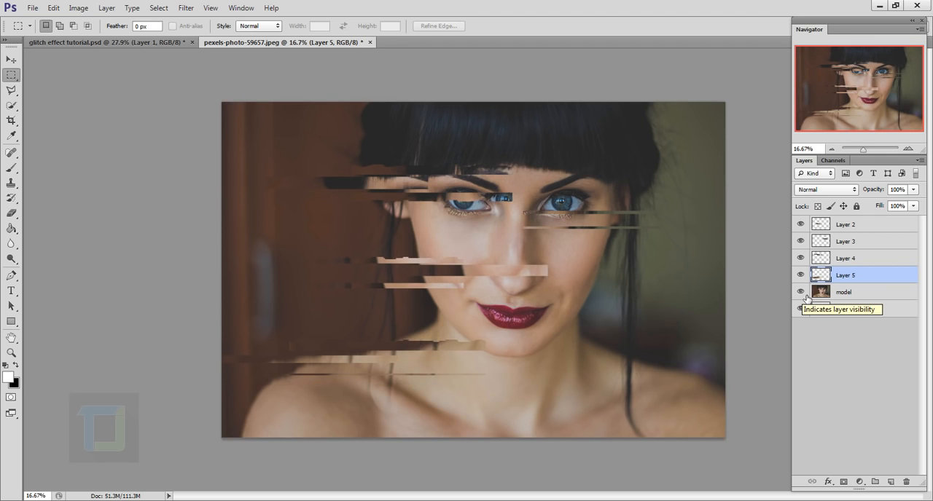
- Copy a model-layer strip from the lips and chin toward the right-hand background to a new layer and reapply the Wave filter
left_click(840, 297)
left_click_drag(516, 315, 686, 348)
right_click(583, 338)
left_click(619, 204)
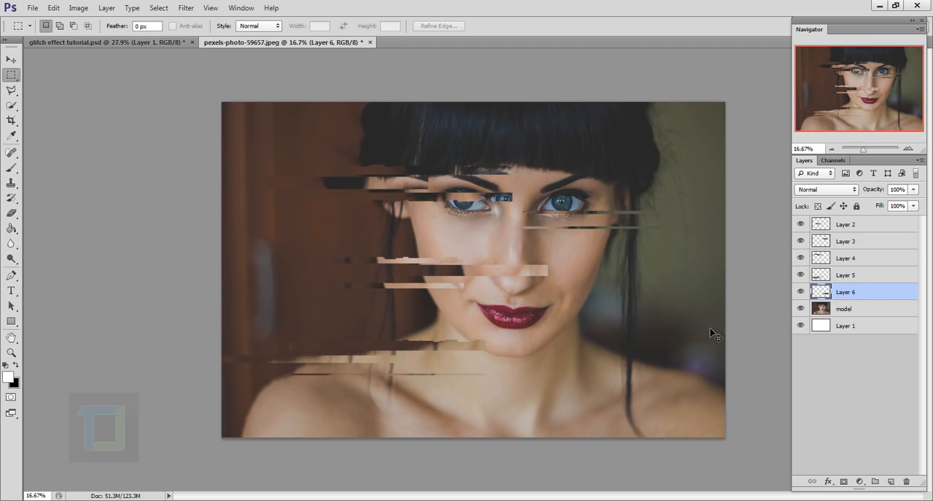
key("ctrl+f")
- Copy a thin model-layer strip across the nose and right-hand cheek to a new layer and reapply the Wave filter
left_click(843, 309)
mouse_move(516, 239)
left_mouse_down()
mouse_move(710, 268)
mouse_move(693, 255)
left_mouse_up()
right_click(631, 242)
left_click(654, 333)
key("ctrl+f")
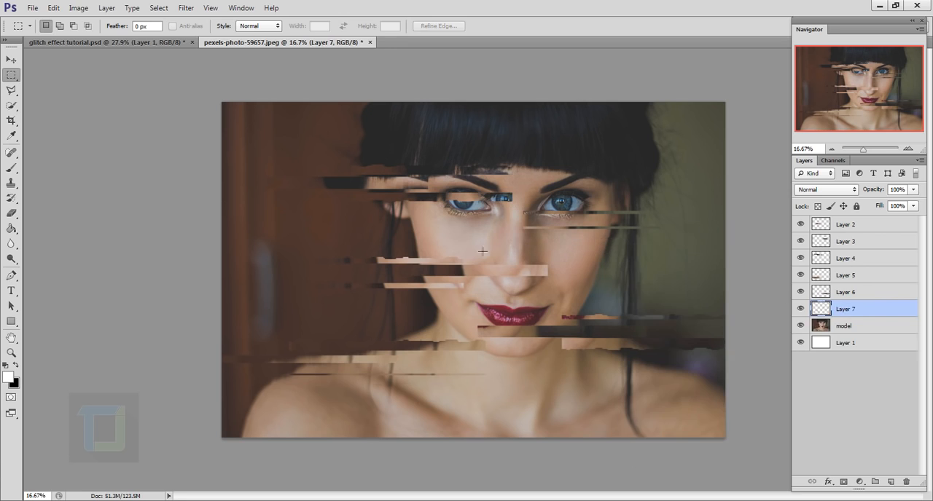
- Copy a thin model-layer strip across the upper left background and hair to a new layer and reapply the Wave filter
left_click_drag(270, 118, 456, 128)
left_click(864, 328)
right_click(409, 124)
left_click(436, 204)
key("ctrl+f")
- Copy a small model-layer strip at the lower left shoulder to a new layer and distort it with the Wave filter
left_click_drag(240, 390, 318, 415)
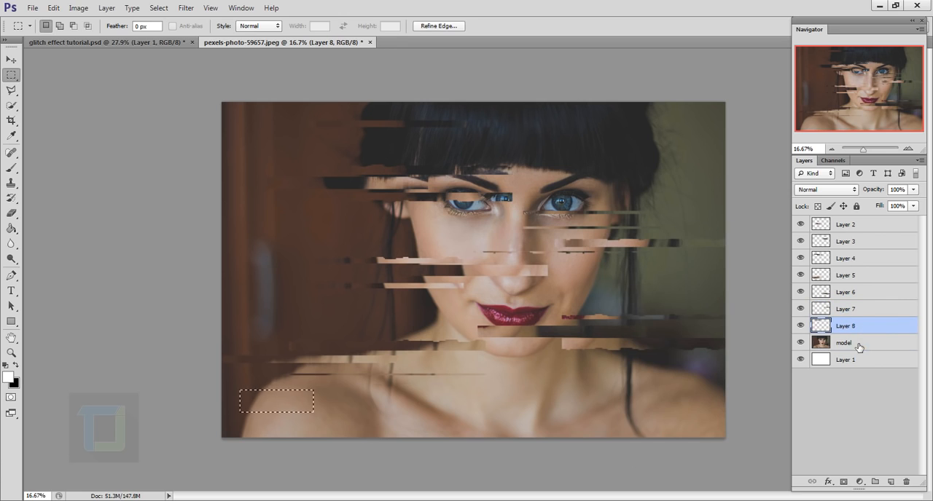
left_click(858, 345)
right_click(281, 402)
- Copy a model-layer strip over the upper right hair and background to a new layer and reapply the Wave filter
left_click_drag(577, 117, 719, 165)
left_click(859, 360)
key("ctrl+j")
key("ctrl+f")
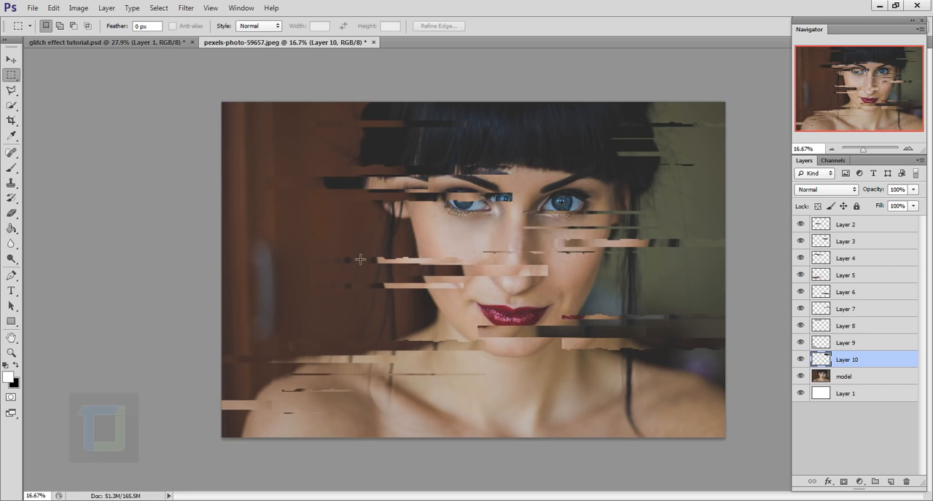
- Try to copy a strip over the left-hand cheek to a new layer while Layer 10 is active
left_click_drag(343, 215, 472, 246)
right_click(429, 225)
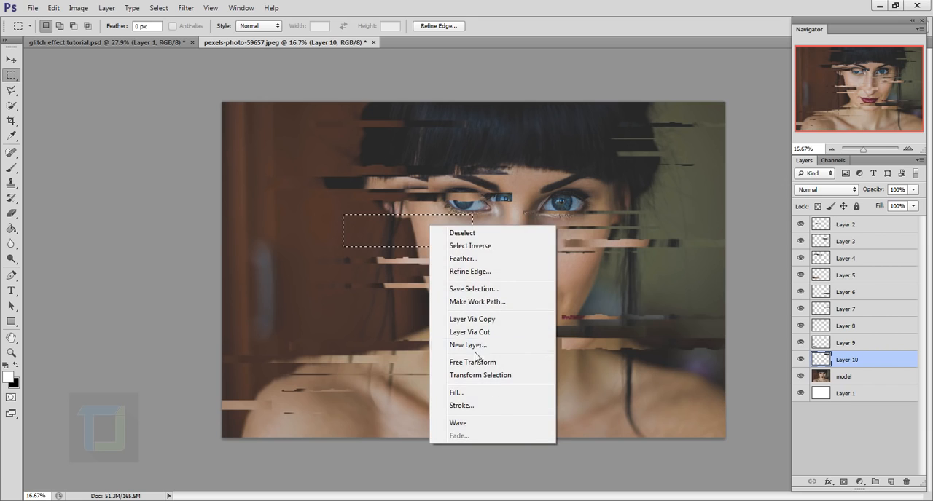
left_click(485, 320)
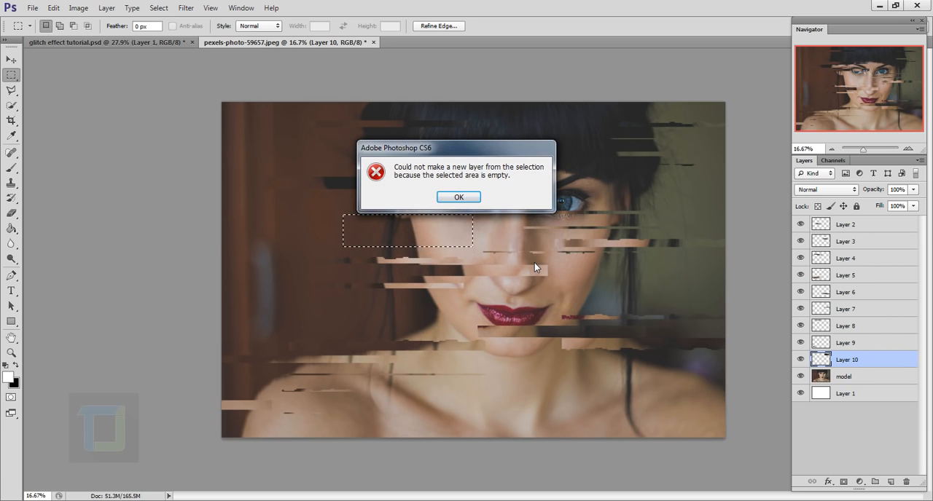
left_click(456, 198)
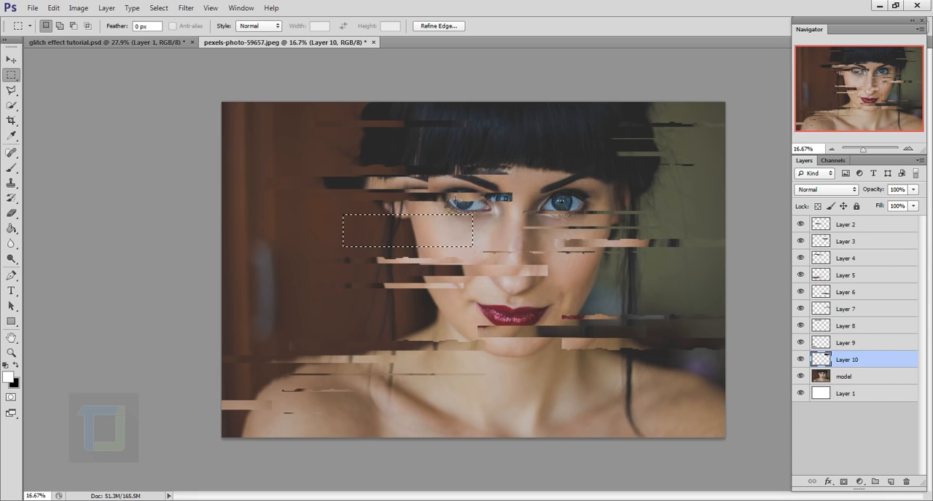
- Copy the selected left-hand cheek strip from the model layer to a new layer, undo the copy, and deselect
left_click(861, 379)
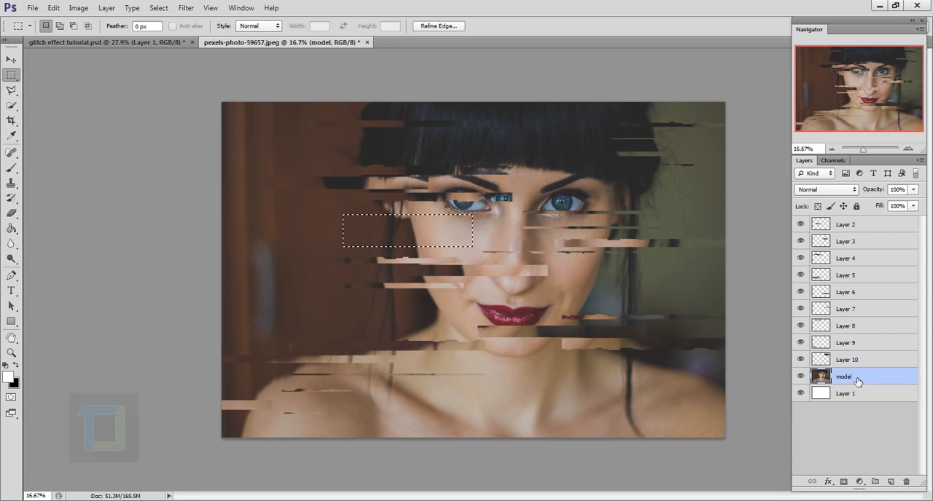
right_click(413, 237)
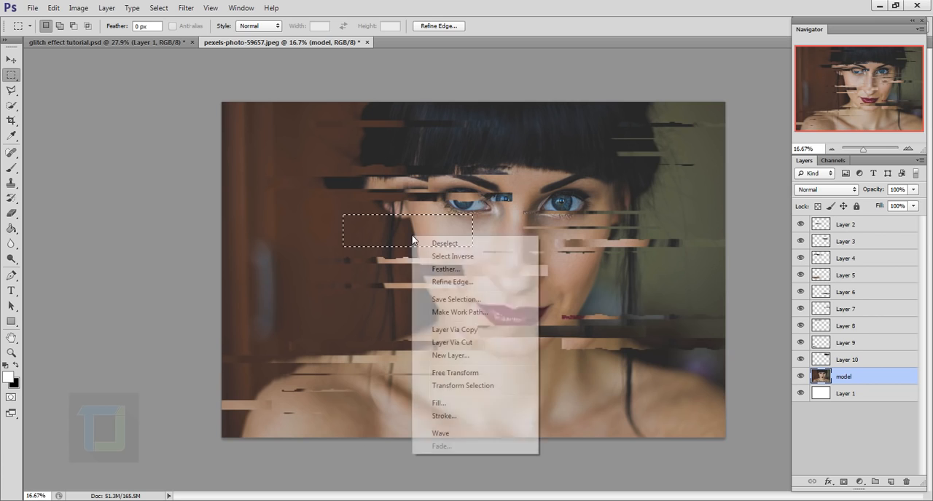
left_click(457, 330)
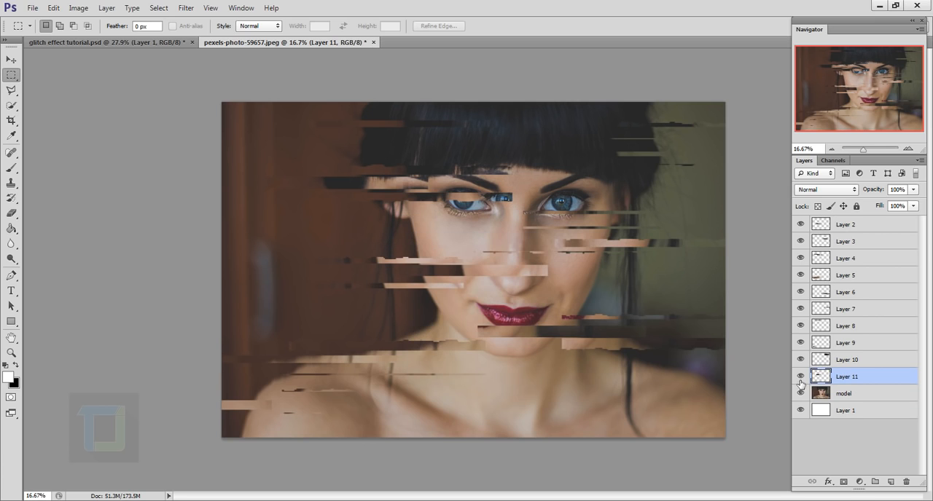
left_click(803, 394)
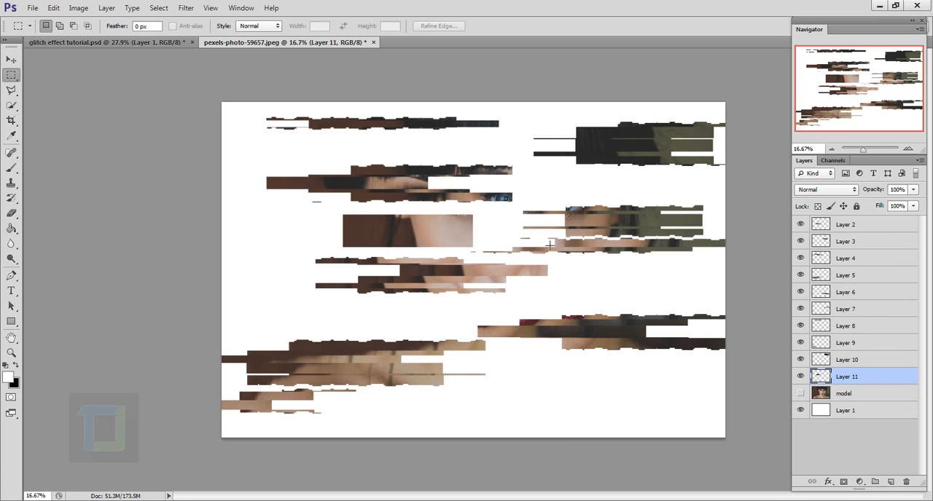
key("ctrl+z")
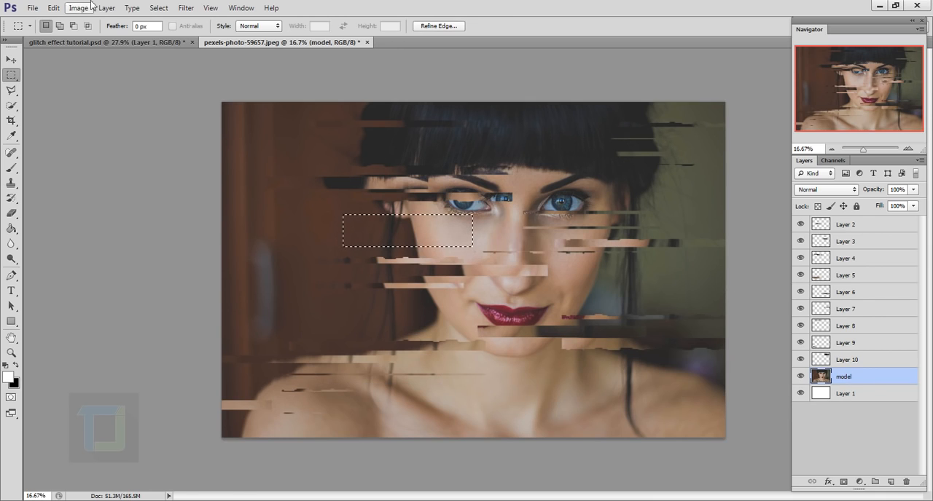
left_click(158, 7)
left_click(164, 28)
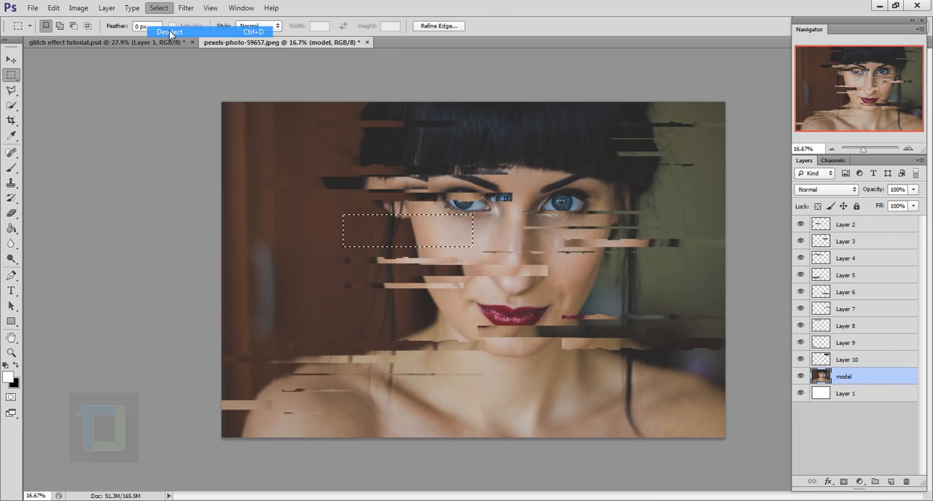
- Merge all the distorted strip layers, Layer 2 through Layer 10, into a single layer above the model
left_click(861, 363)
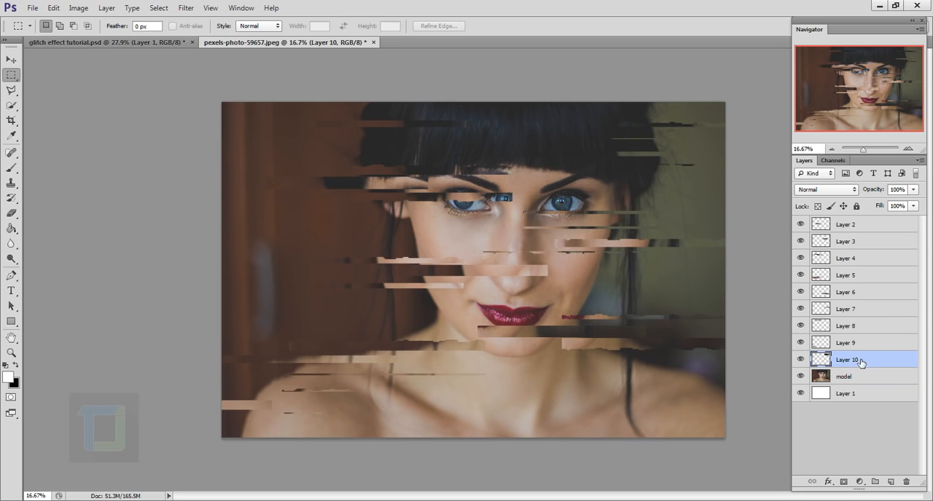
left_click(854, 227, "shift")
key("ctrl+e")
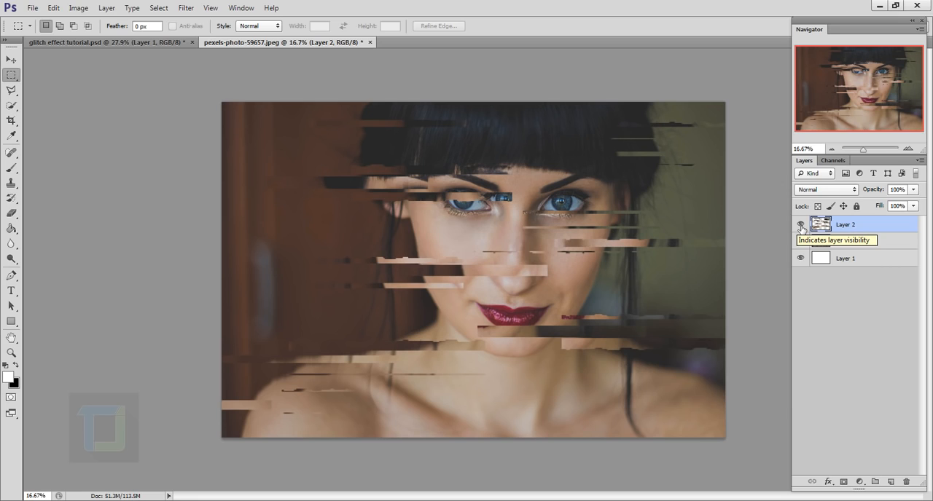
- Rename the merged Layer 2 as strip and duplicate it
double_click(857, 227)
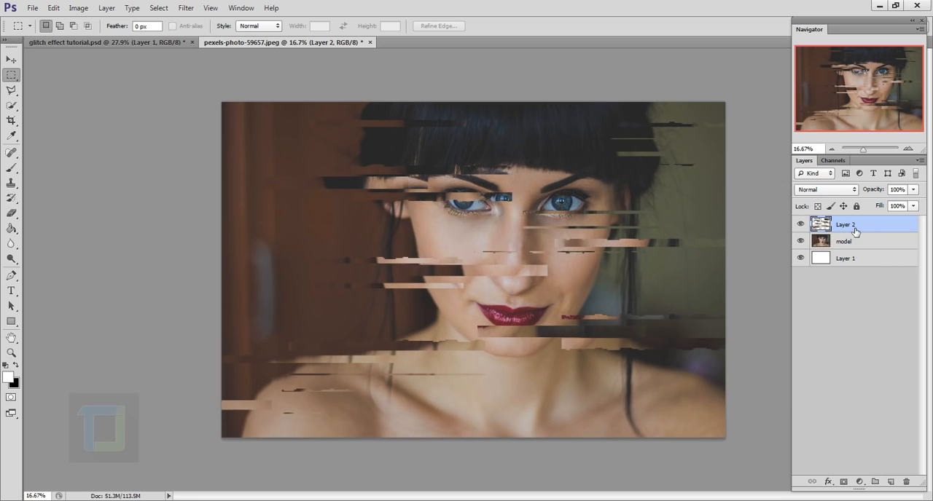
type("strip")
key("Return")
key("ctrl+j")
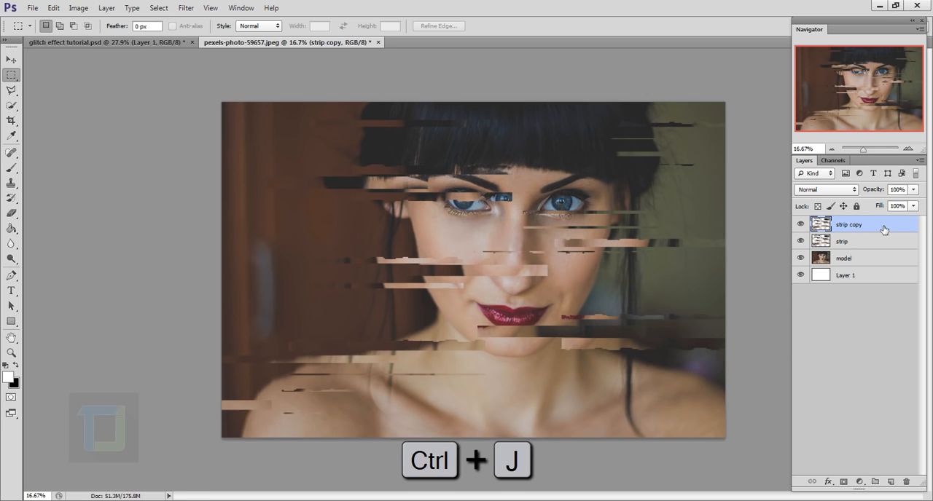
- Turn off the G and B channels in the strip copy layer's blending options, leaving only R
right_click(891, 230)
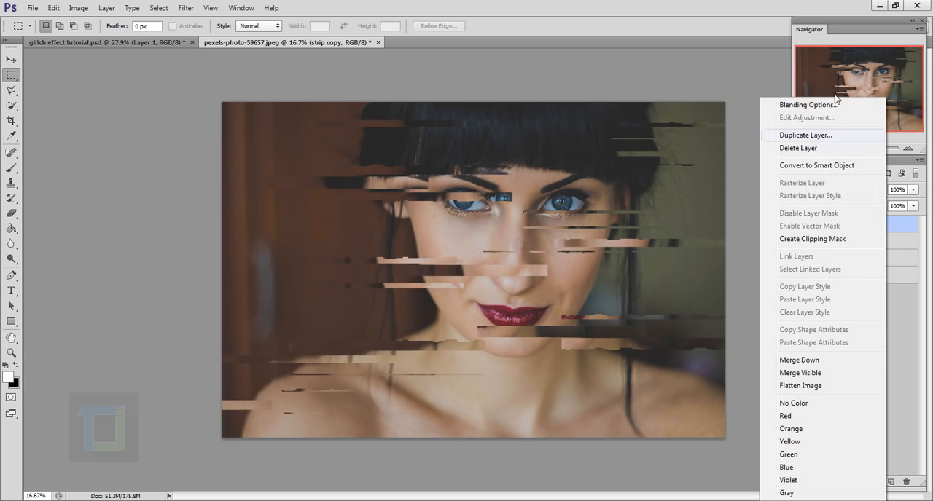
left_click(800, 110)
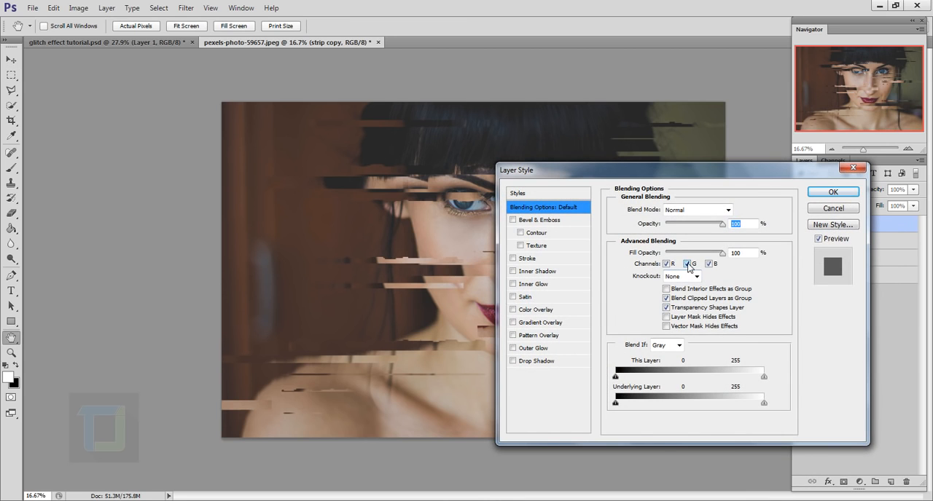
left_click(687, 264)
left_click(709, 264)
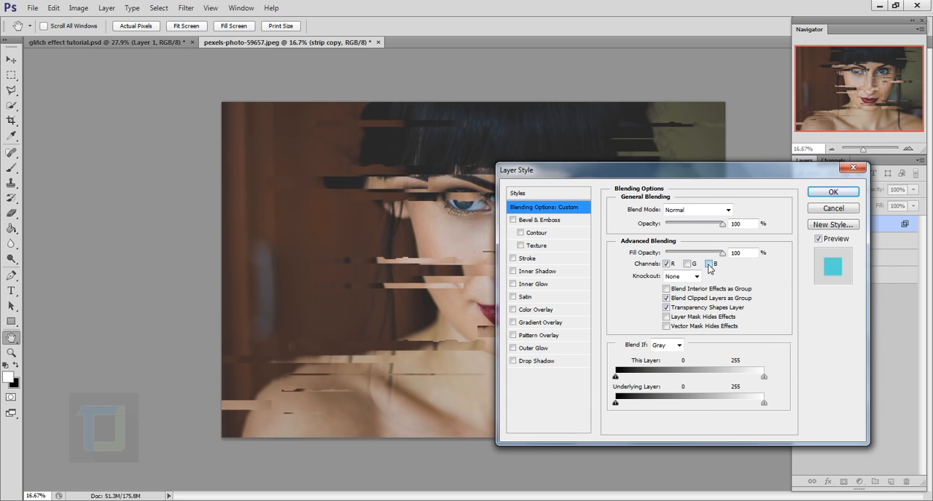
left_click(833, 191)
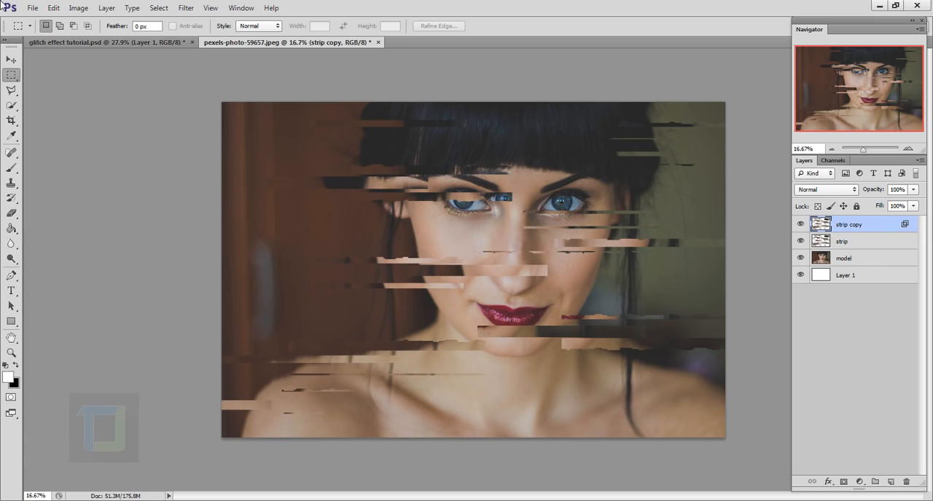
- Shift the red-channel strip copy slightly to the left with the Move tool to offset its color
left_click(11, 60)
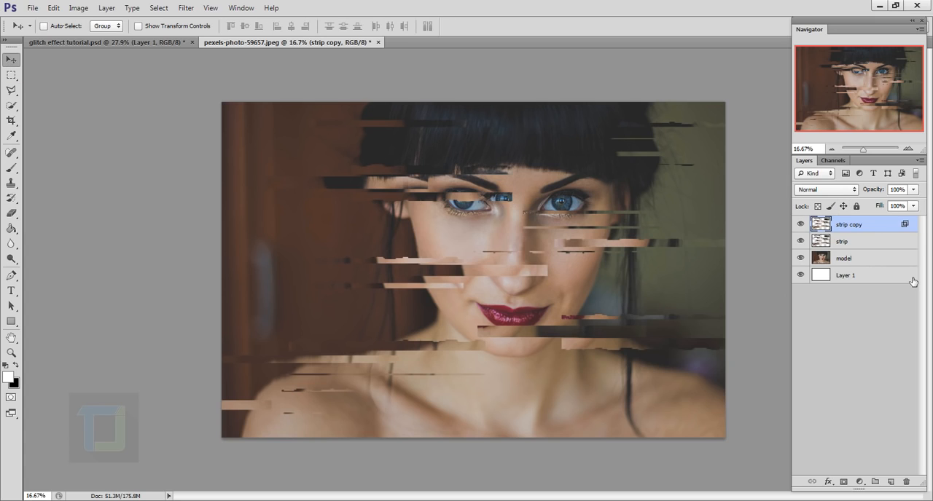
key("Left")
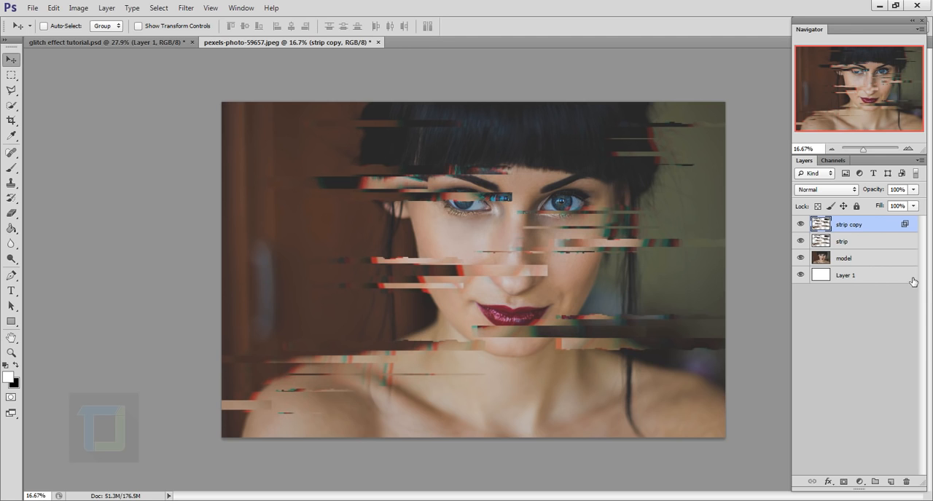
left_click_drag(494, 233, 474, 248)
- Duplicate the strip copy layer and set the duplicate's blending channels to G and B only, with R off
key("ctrl+j")
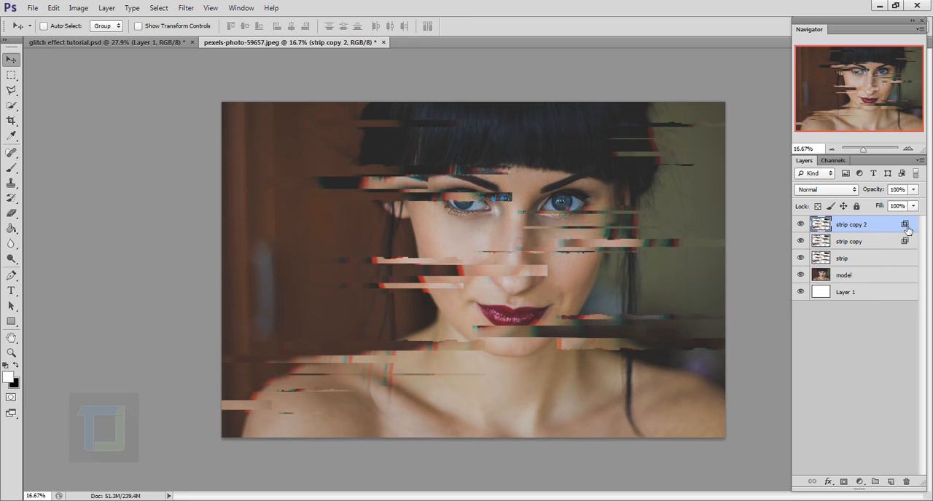
right_click(897, 228)
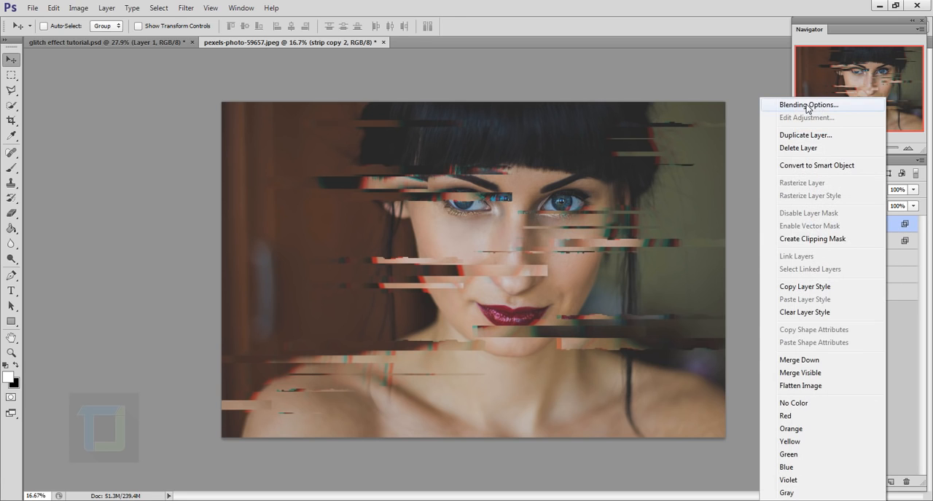
left_click(809, 106)
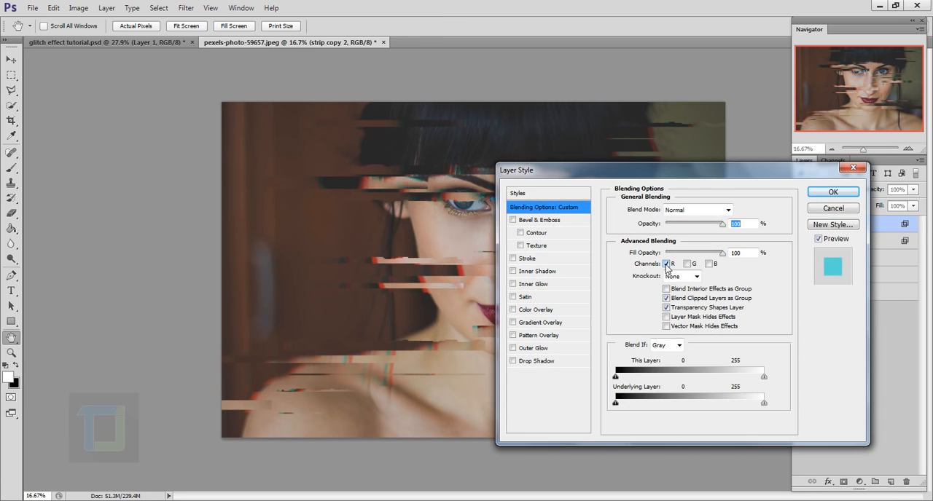
left_click(666, 264)
left_click(687, 264)
left_click(709, 265)
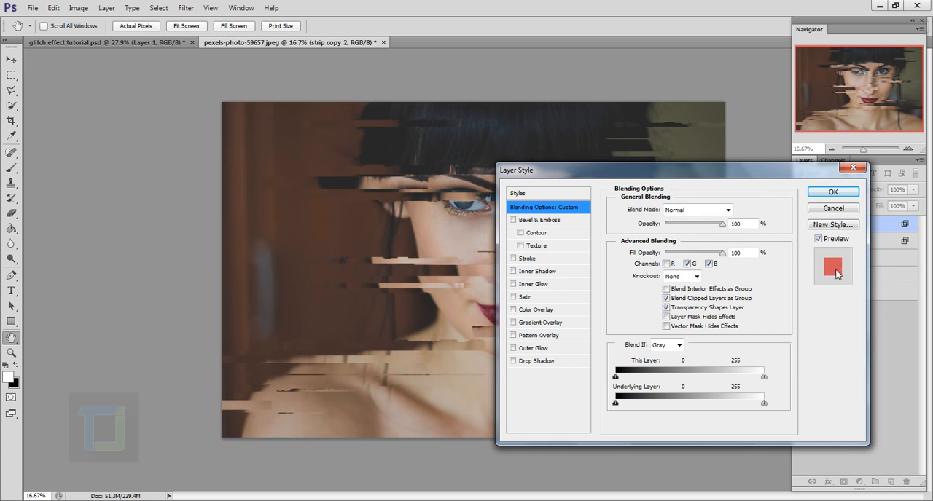
left_click(833, 191)
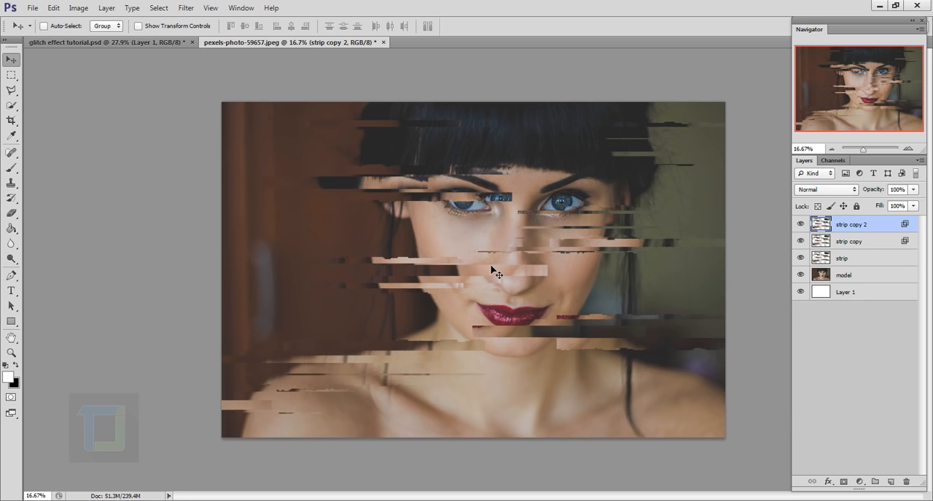
- Shift the green-and-blue strip copy 2 layer slightly to the right to separate the colors
key("Right")
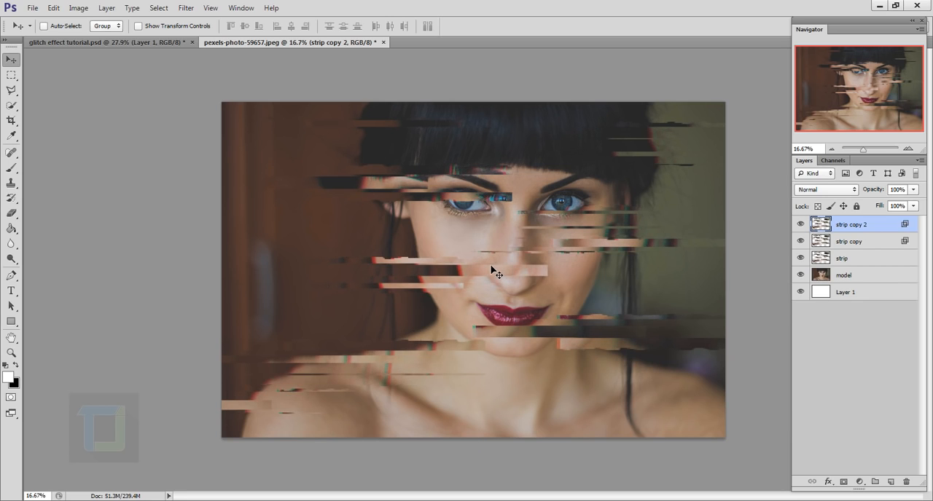
key("shift")
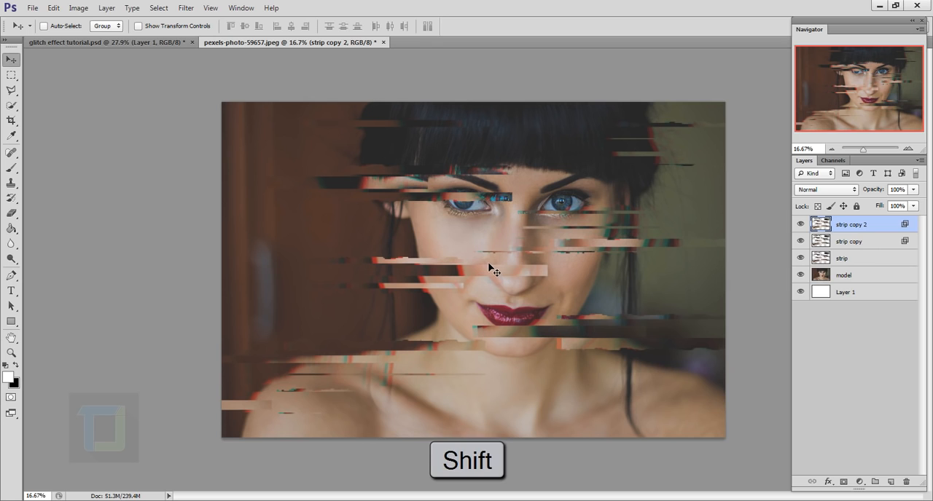
mouse_move(489, 265)
left_mouse_down()
mouse_move(499, 263)
mouse_move(490, 266)
left_mouse_up()
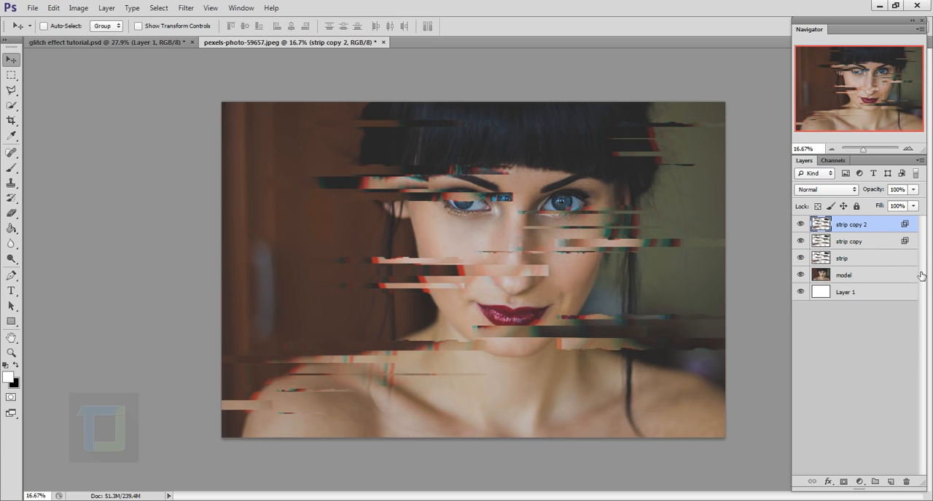
- Group the strip, strip copy and strip copy 2 layers together
left_click(854, 260, "shift")
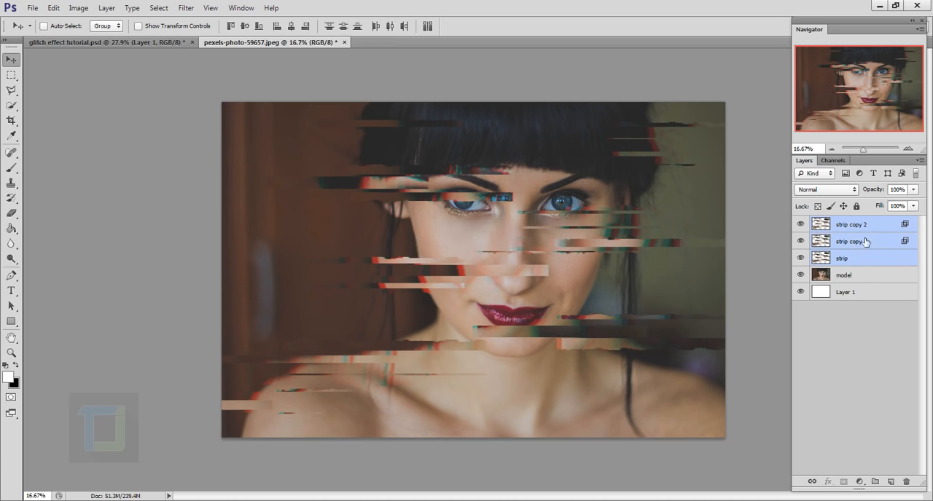
left_click(867, 258, "ctrl")
left_click(873, 241, "ctrl")
left_click(870, 257, "ctrl")
left_click(870, 241, "ctrl")
key("ctrl+g")
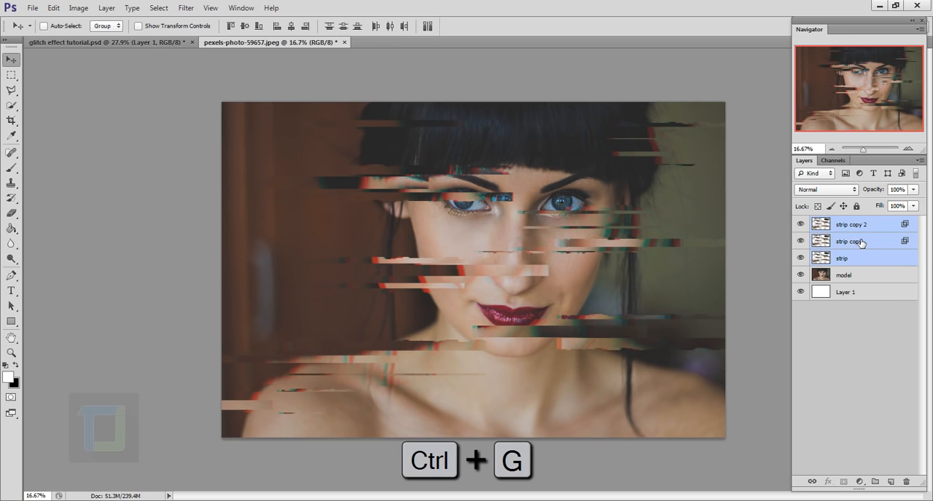
left_click(816, 222)
left_click(816, 222)
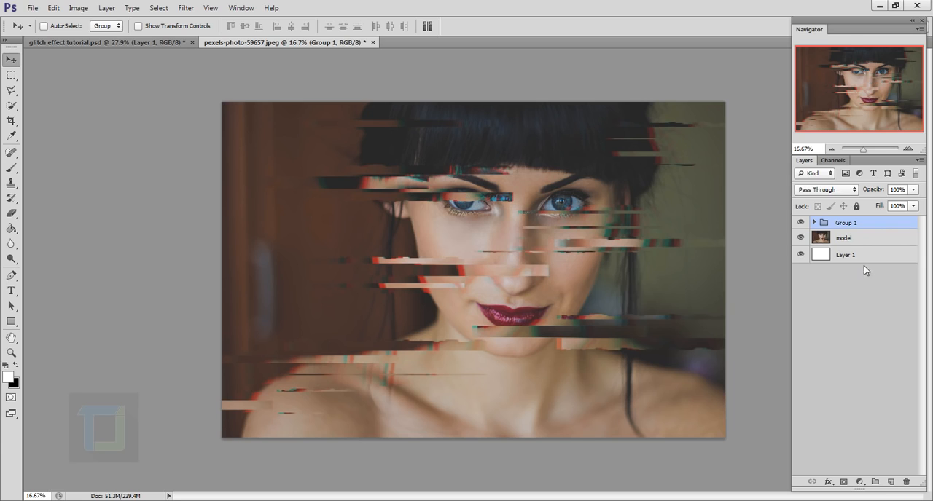
- Add a layer mask to Group 1 and paint black with a 1000 px brush to hide strips over the central face, chin and neck
left_click(844, 483)
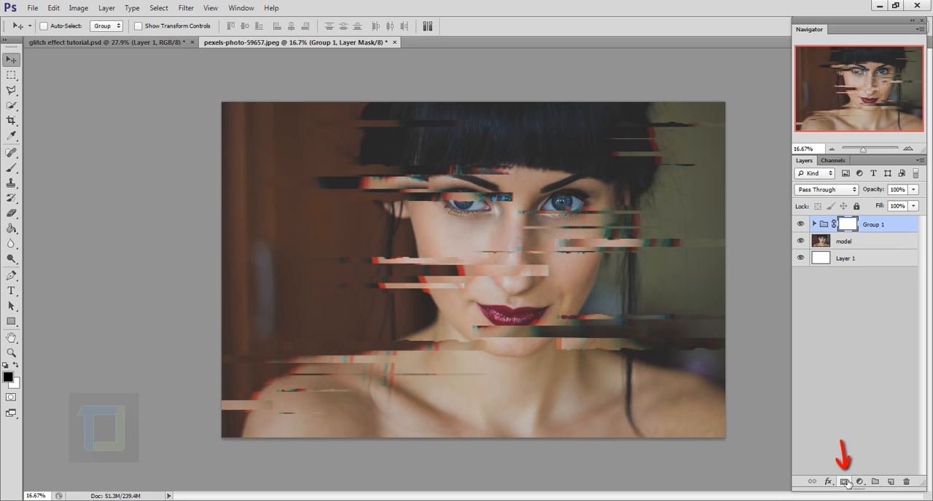
left_click(11, 169)
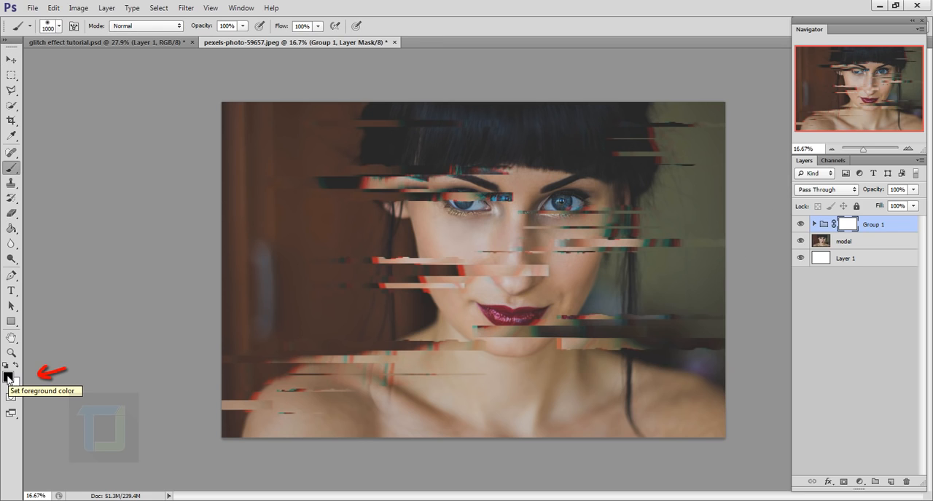
right_click(482, 271)
left_click_drag(568, 247, 507, 253)
key("Return")
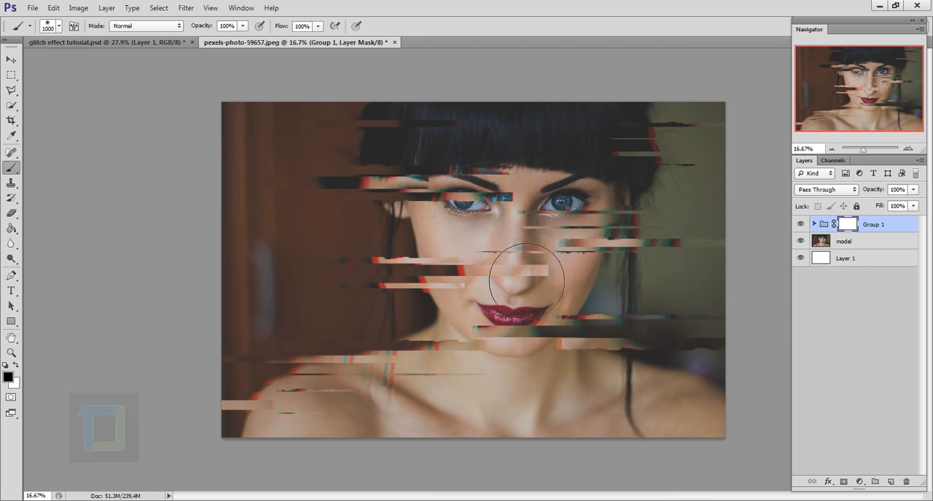
mouse_move(549, 317)
left_mouse_down()
mouse_move(561, 286)
mouse_move(544, 339)
mouse_move(548, 234)
mouse_move(544, 248)
mouse_move(537, 237)
mouse_move(524, 251)
mouse_move(563, 248)
mouse_move(600, 286)
mouse_move(523, 291)
mouse_move(479, 242)
left_mouse_up()
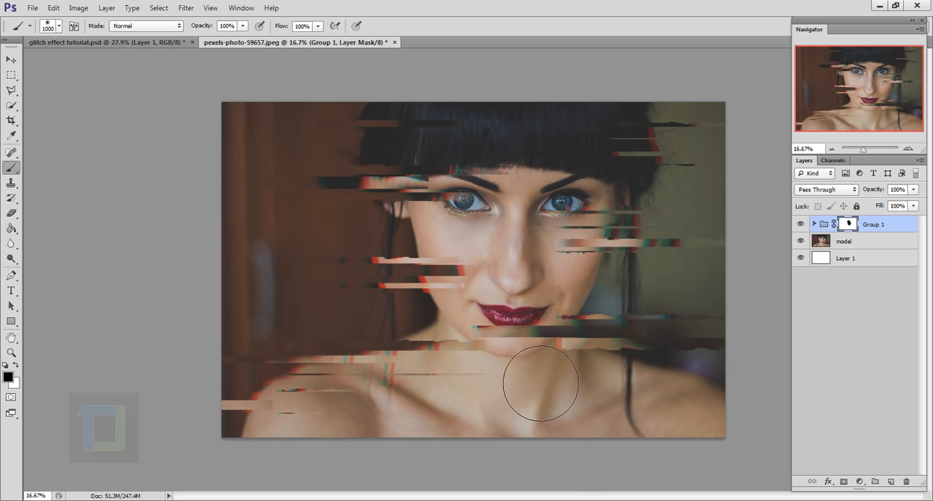
left_click_drag(531, 383, 525, 382)
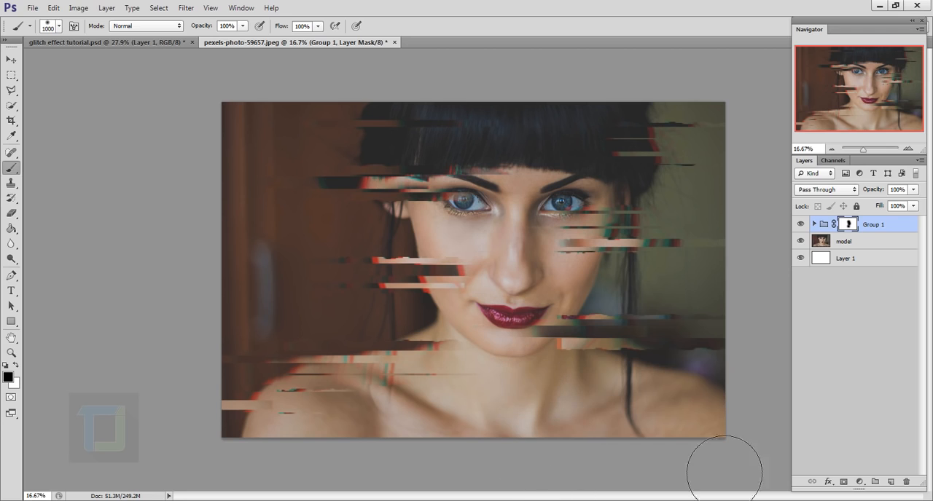
- Duplicate the model layer and turn off the copy's G and B blending channels, leaving only R
left_click(859, 246)
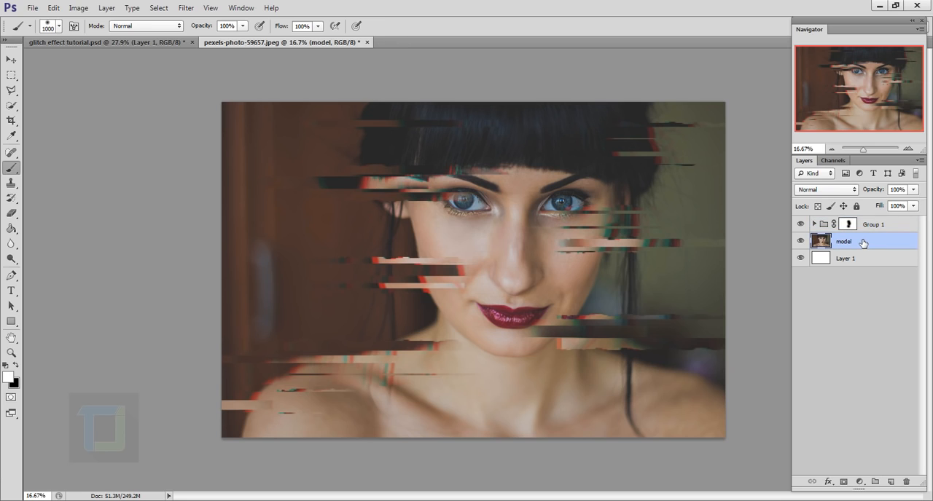
key("ctrl+j")
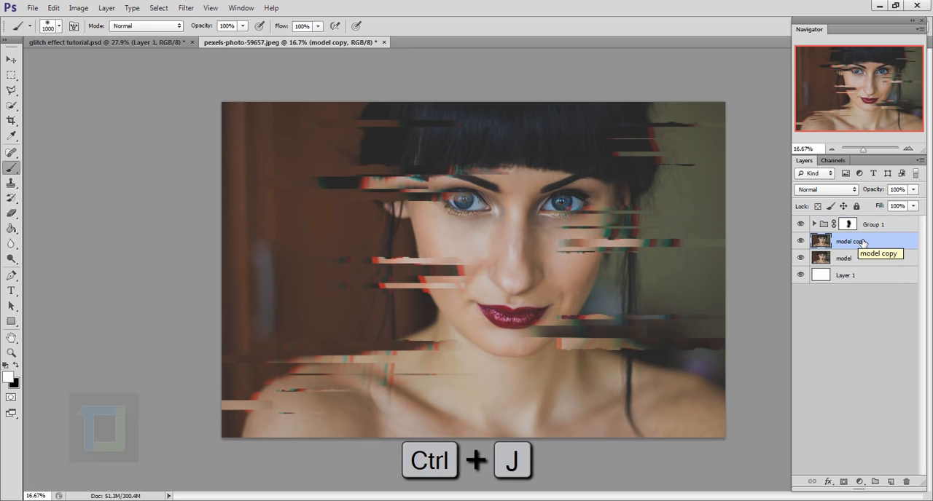
right_click(905, 248)
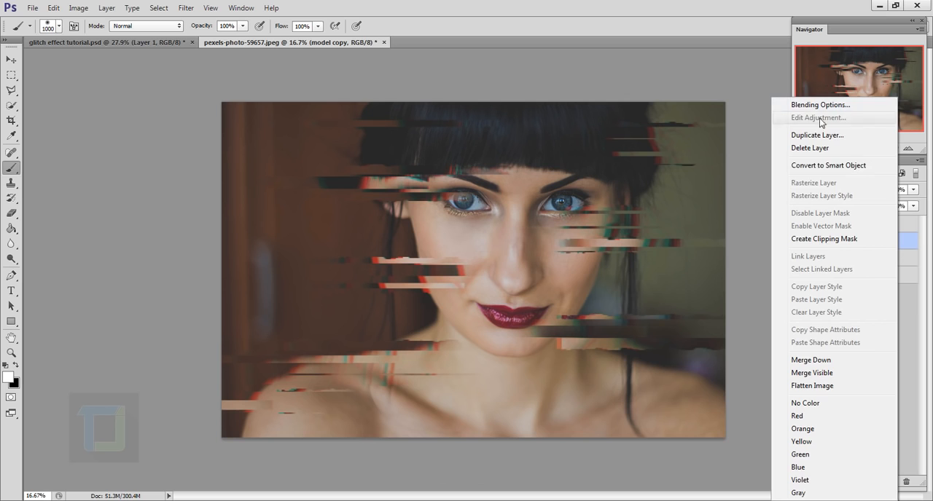
left_click(801, 103)
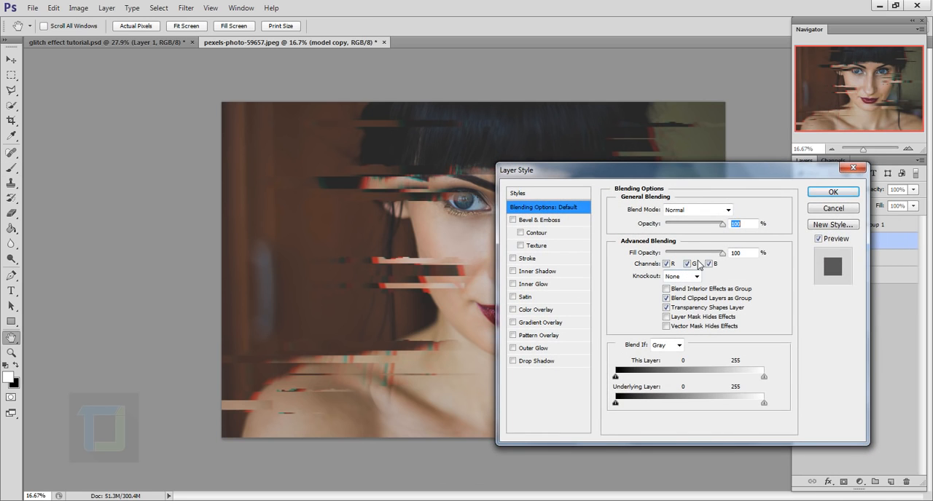
left_click(687, 264)
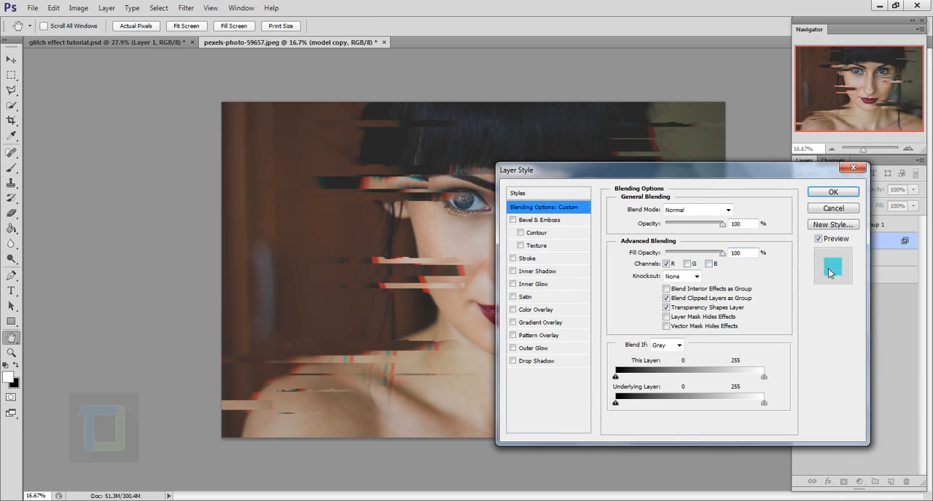
left_click(833, 191)
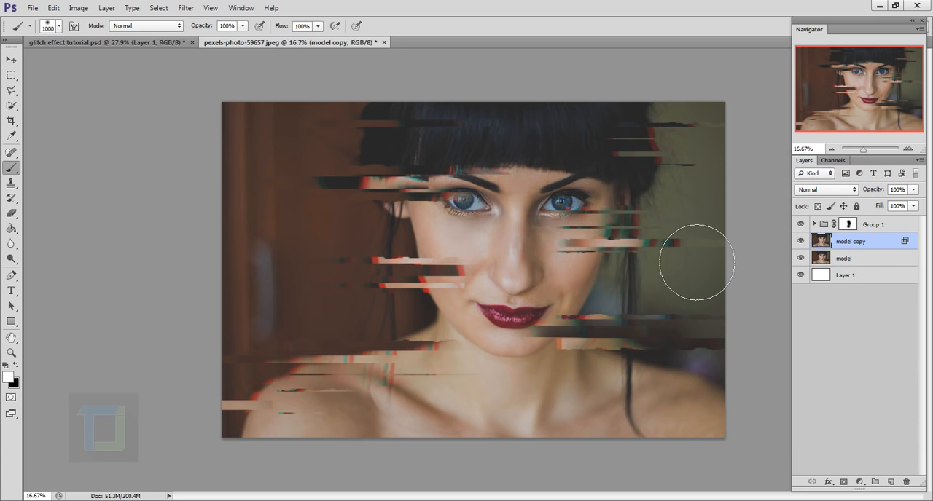
- Shift the red-channel model copy slightly to the left with the Move tool for a color fringe around the portrait
left_click(10, 59)
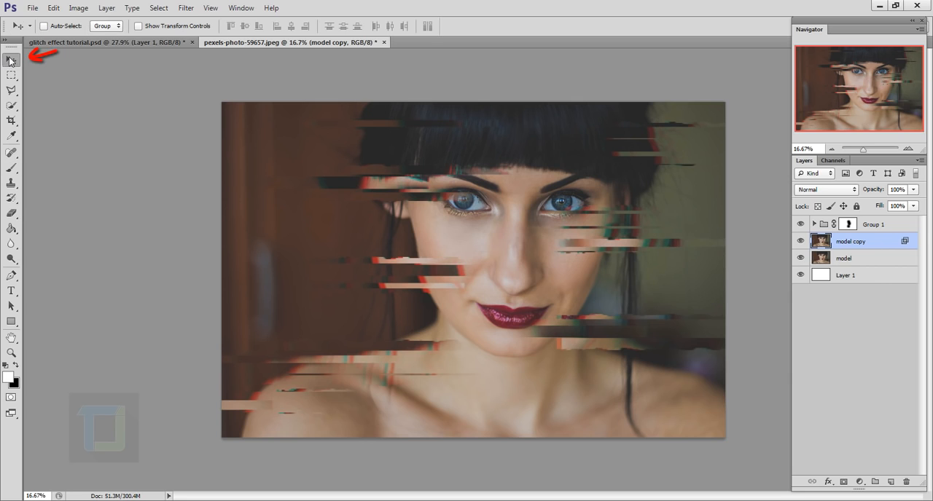
key("Left")
key("Left")
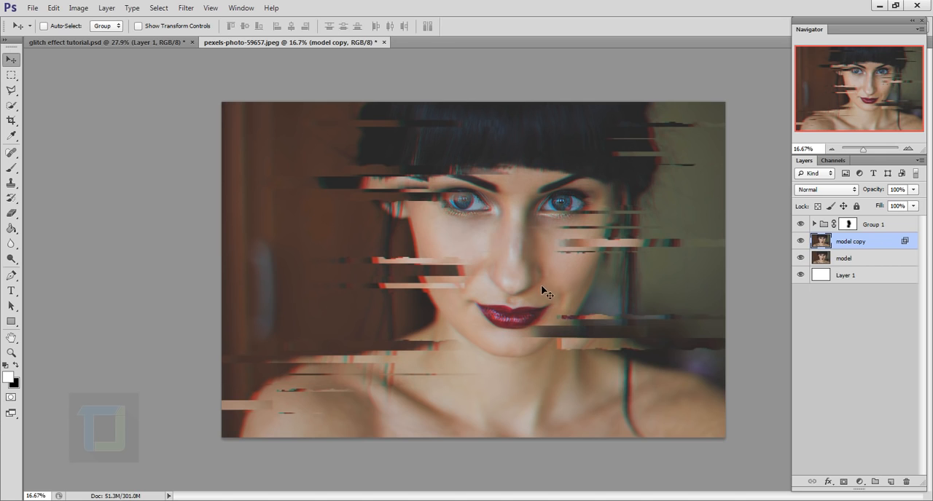
left_click_drag(536, 281, 539, 281)
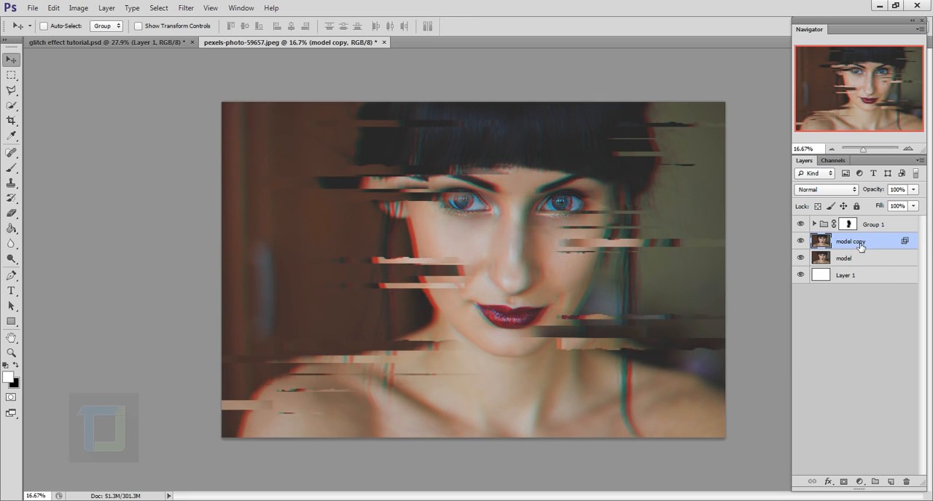
- Add a new layer above Group 1 and fill it with white using the Paint Bucket
left_click(880, 226)
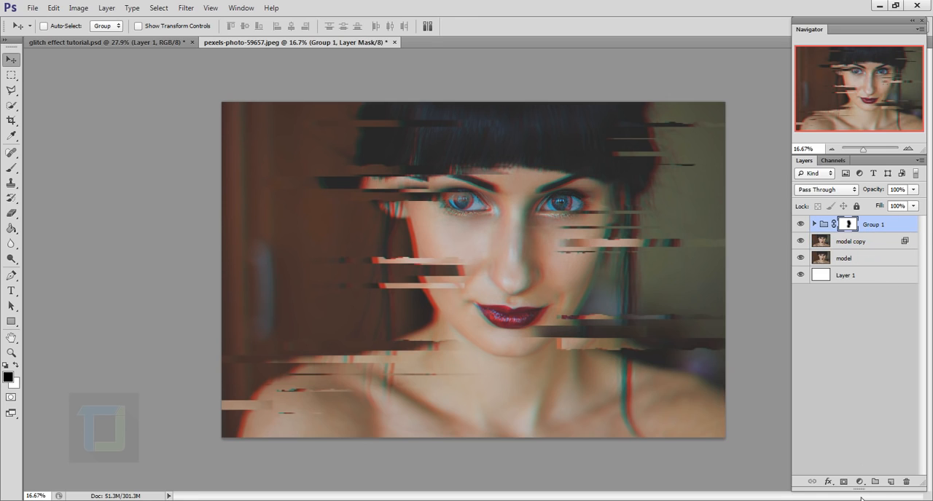
left_click(891, 482)
key("x")
left_click_drag(12, 229, 54, 237)
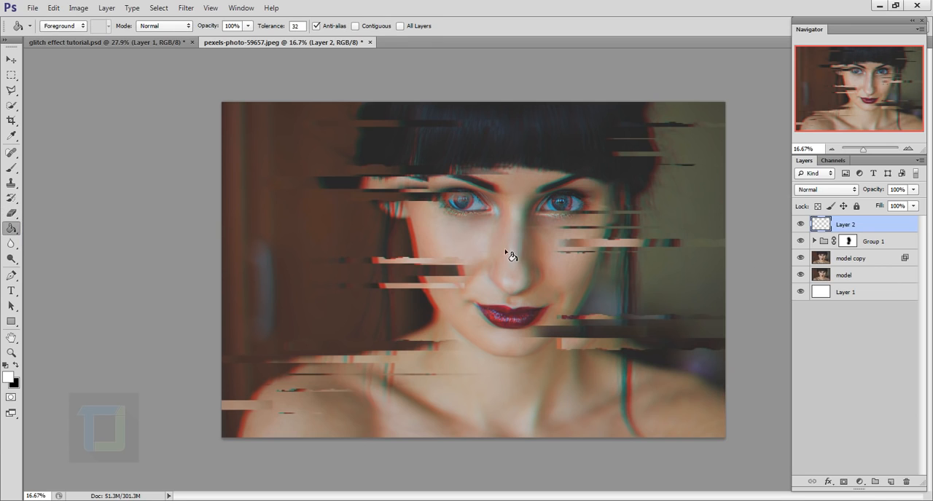
left_click(537, 273)
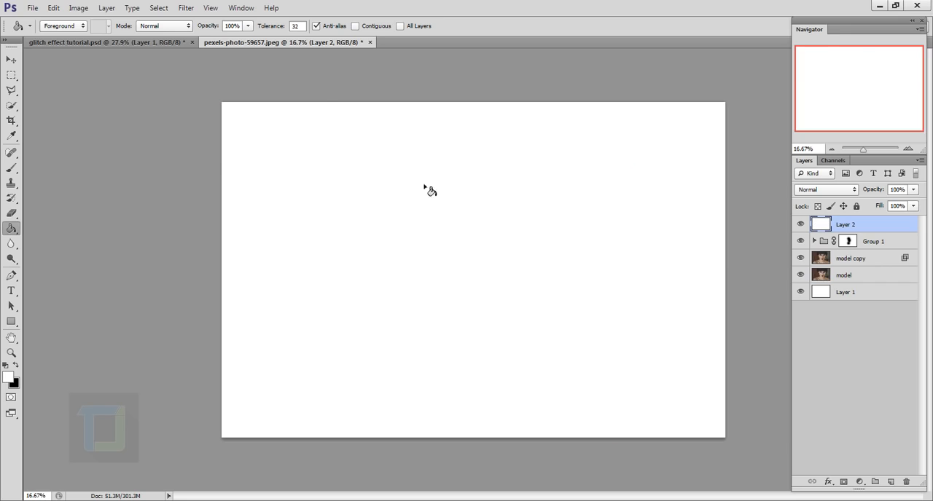
- Apply a Halftone Pattern filter to the white layer with size 7, contrast 0 and the Line pattern type
left_click(185, 8)
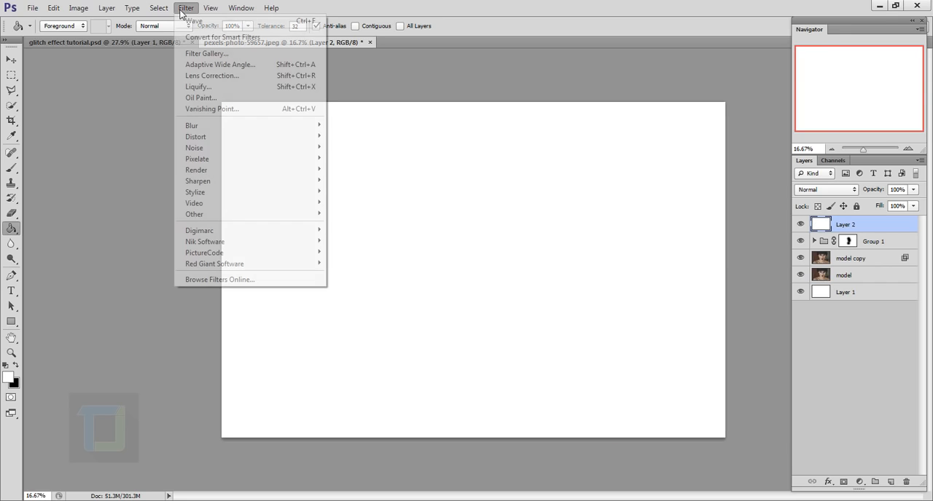
left_click(207, 57)
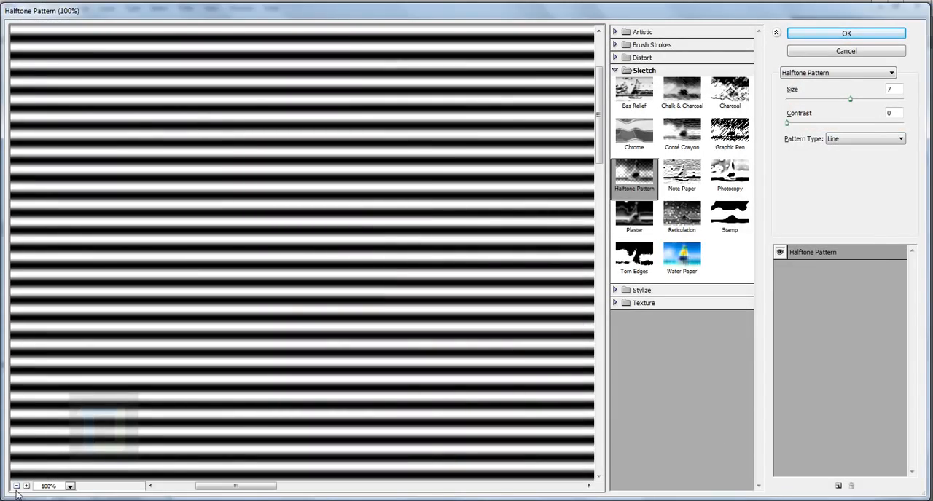
left_click(15, 487)
left_click(15, 488)
left_click(15, 487)
left_click(15, 487)
left_click(15, 488)
left_click(15, 488)
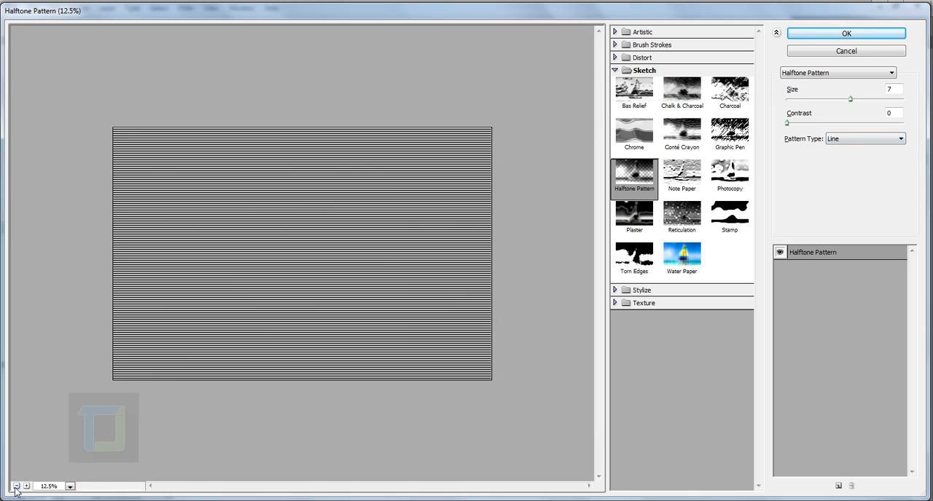
left_click(808, 78)
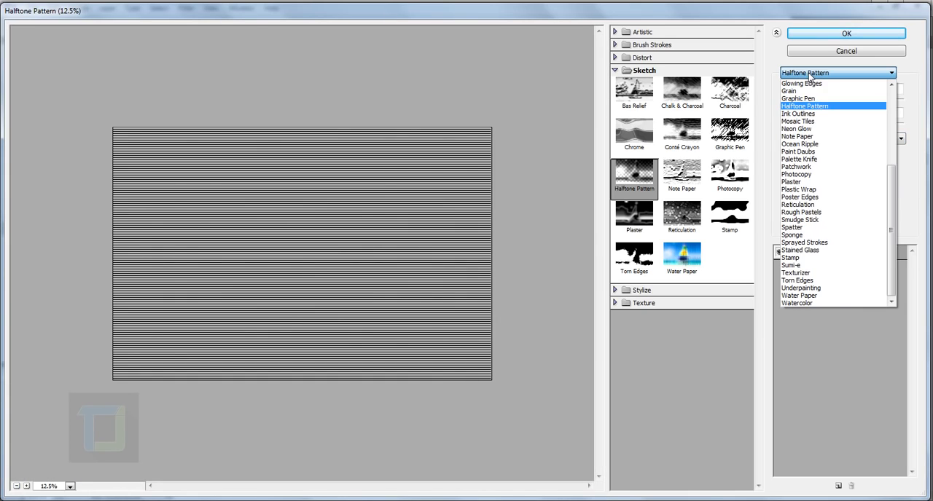
left_click(828, 107)
left_click(897, 93)
left_click_drag(896, 115, 864, 122)
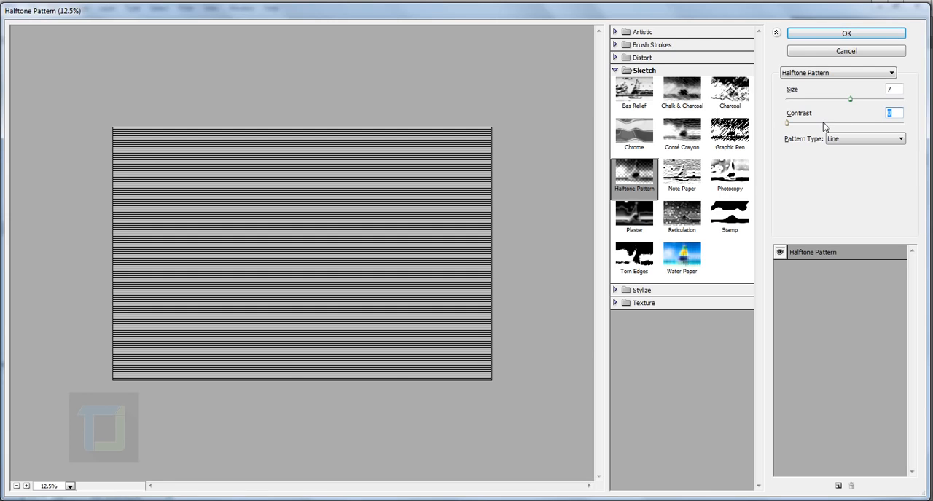
left_click(858, 138)
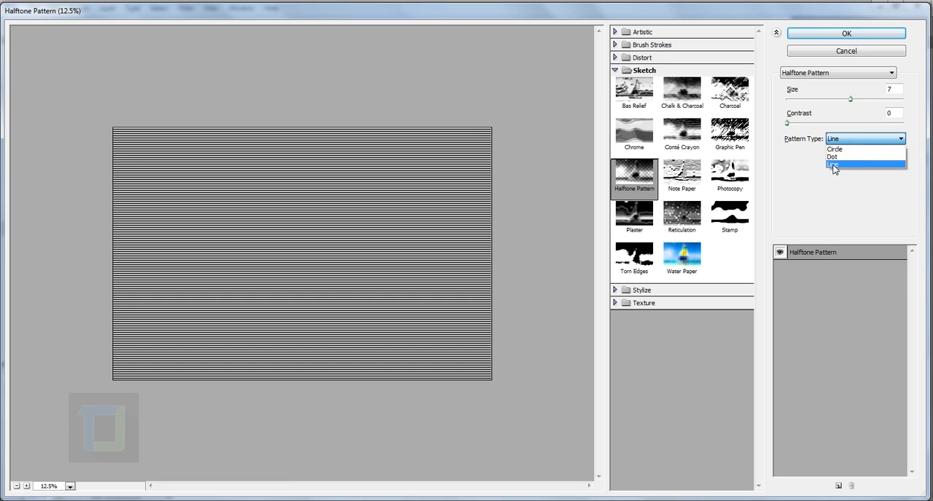
left_click(845, 164)
left_click(840, 36)
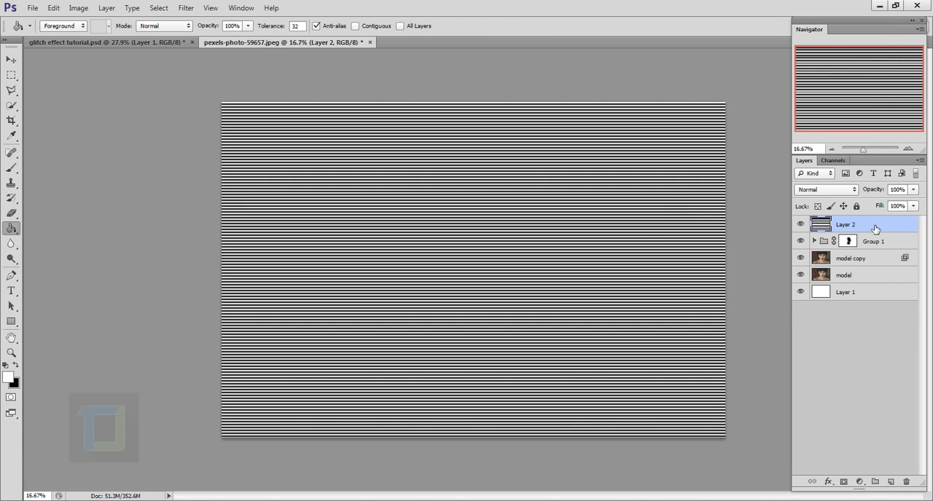
- Blend the striped layer in Soft Light mode at 50% opacity
left_click(854, 189)
left_click(821, 352)
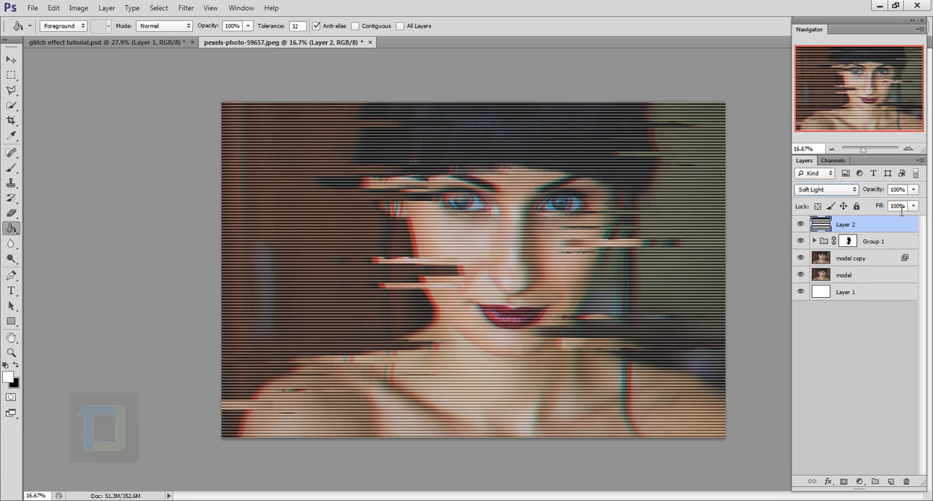
left_click(913, 189)
left_click_drag(887, 199, 883, 203)
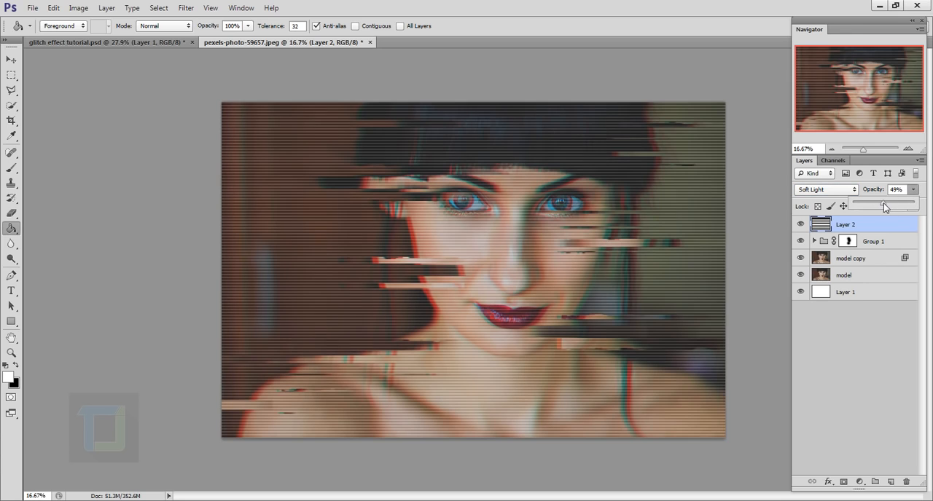
left_click(887, 224)
- In Layer 2's Blend If settings, split the black sliders to 0/124 for This Layer and 0/130 for Underlying Layer, and compare the preview
right_click(871, 228)
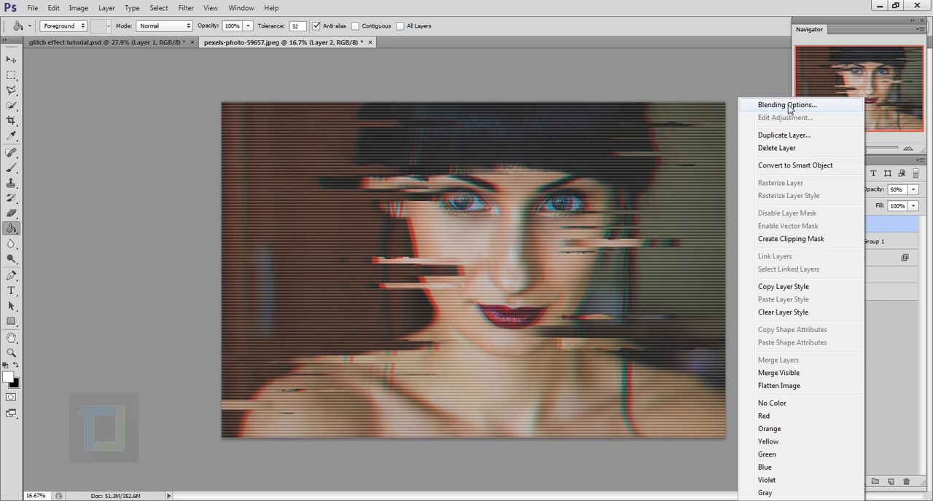
left_click(787, 106)
left_click_drag(634, 171, 703, 122)
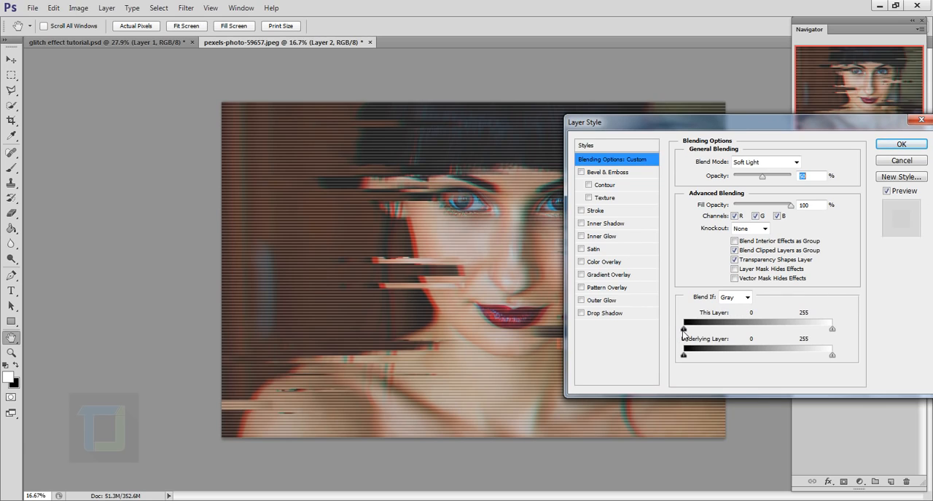
key("alt")
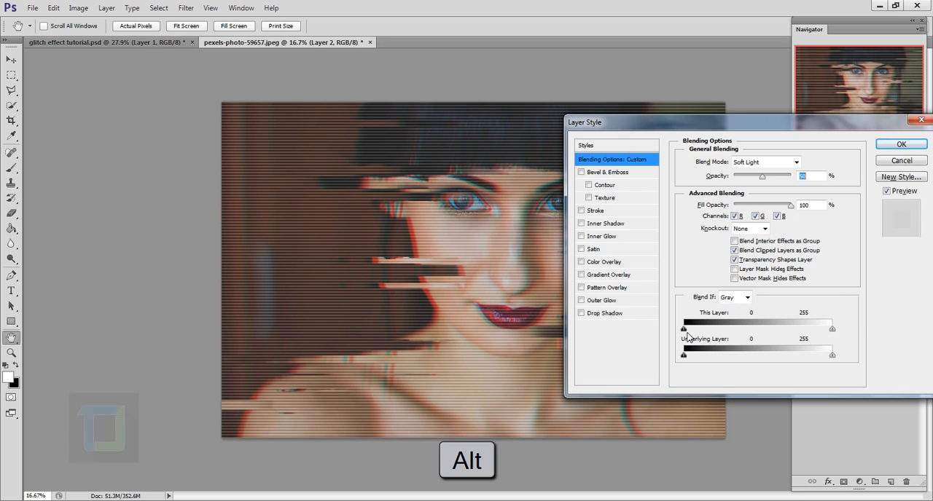
key("alt")
left_click_drag(685, 333, 756, 331)
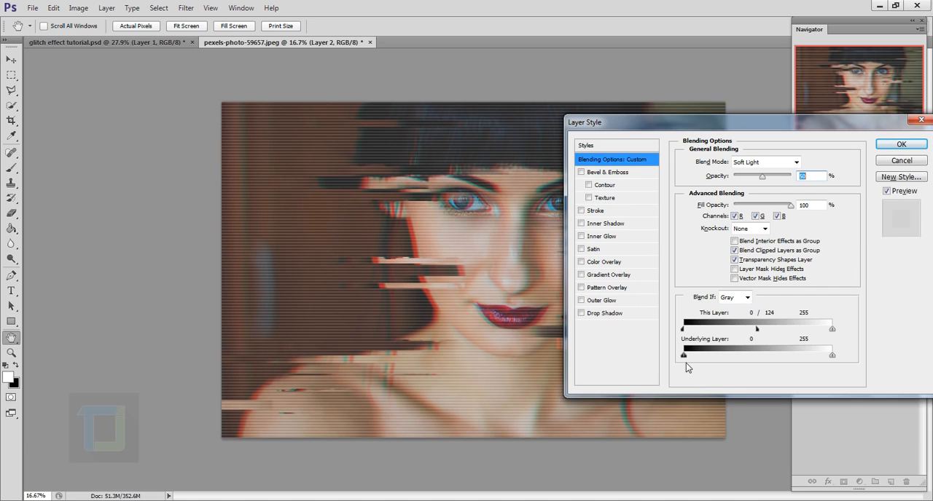
key("alt")
left_click_drag(687, 356, 760, 359)
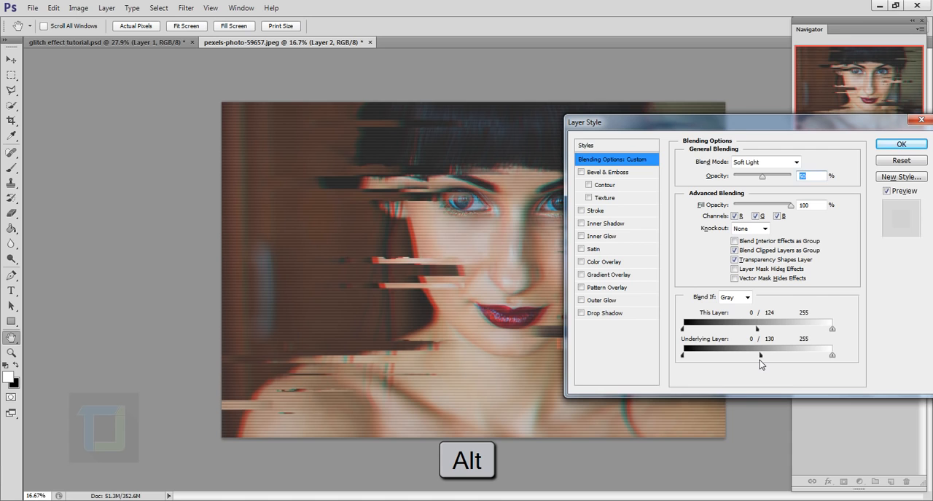
scroll(416, 294, "up", 5)
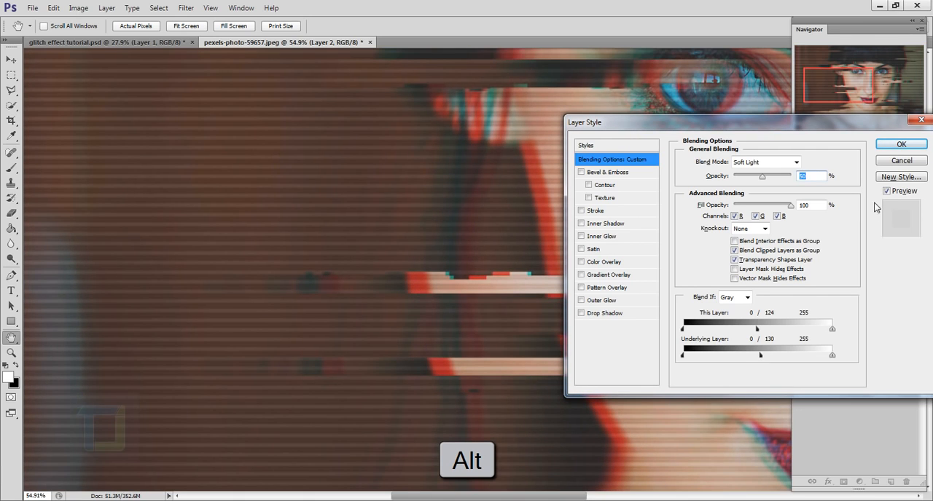
left_click(887, 191)
left_click(887, 191)
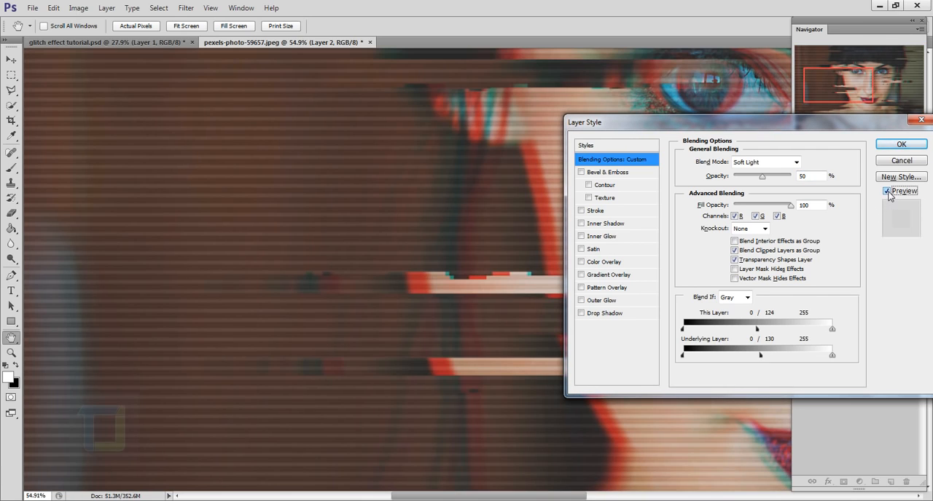
- Split the white Blend If sliders to 237/255 for This Layer and 220/255 for Underlying Layer, and apply the layer style
key("alt")
left_click_drag(832, 357, 824, 334)
key("alt")
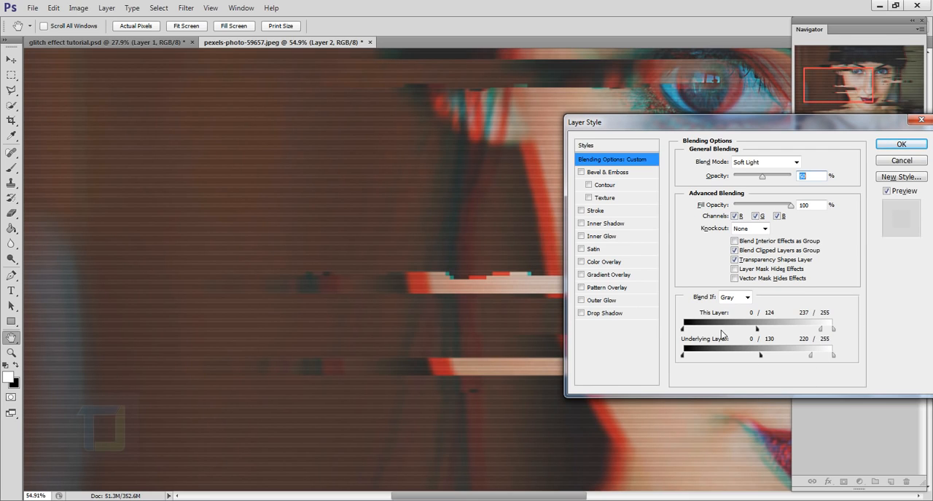
left_click(901, 144)
left_click_drag(645, 255, 563, 288)
left_click_drag(488, 245, 500, 248)
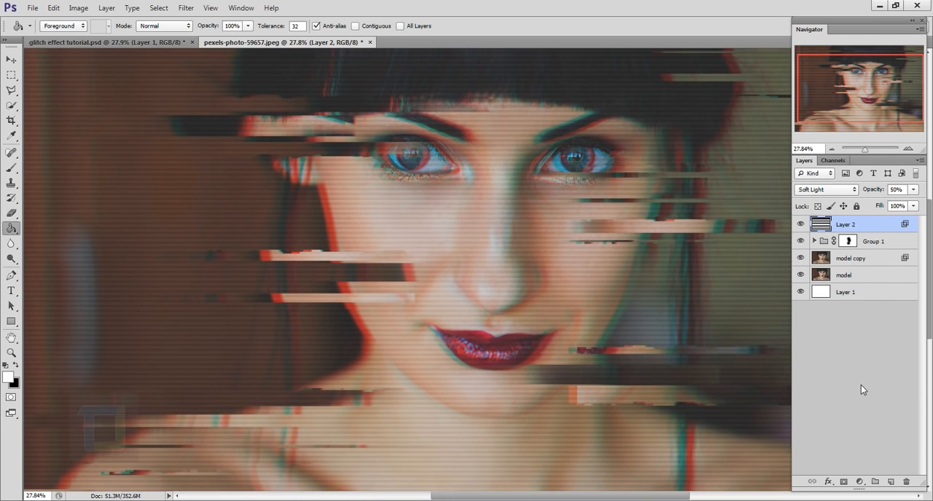